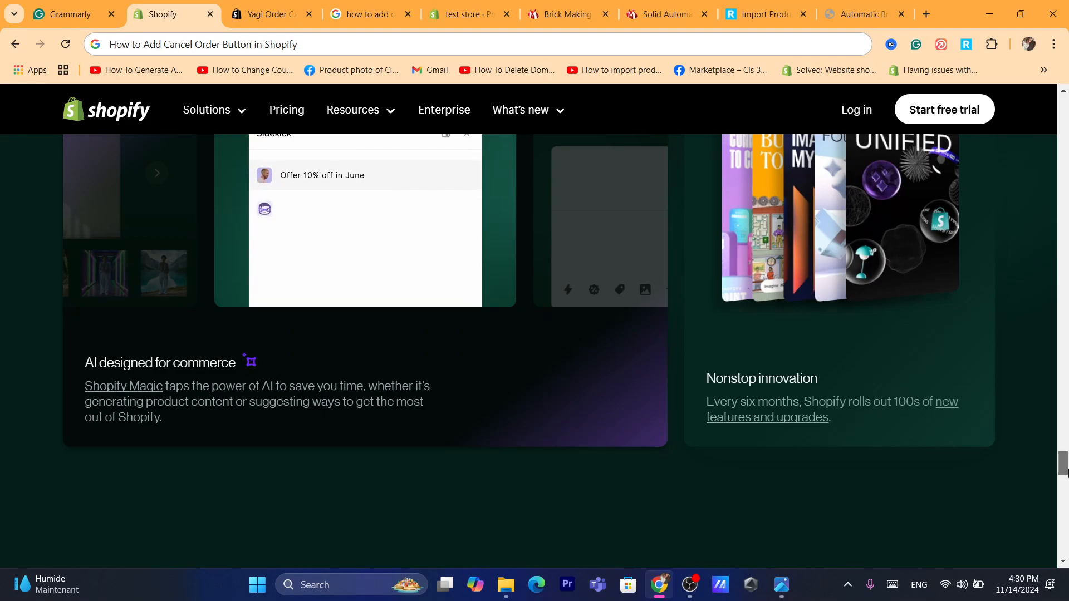
Step: Open shopify.com and log in to the test store's admin
left_click_drag(1064, 472, 1064, 106)
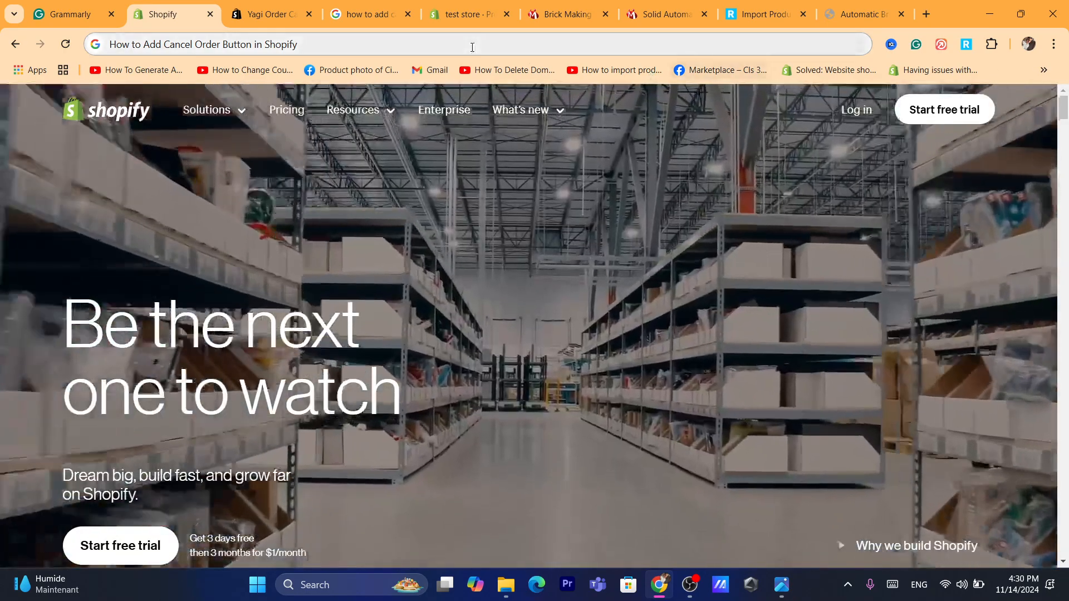
left_click(472, 46)
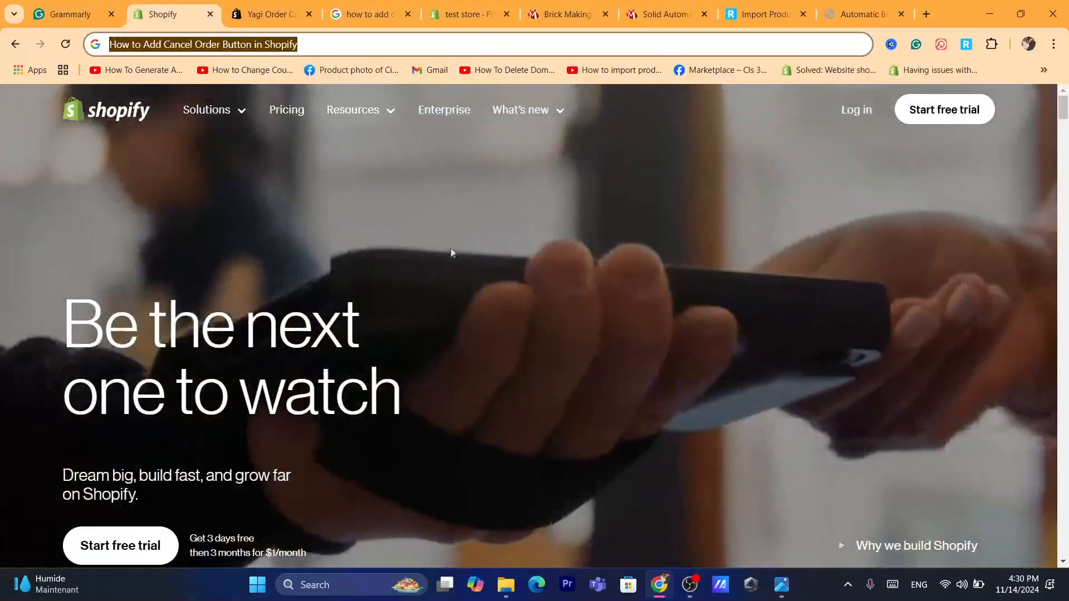
left_click(454, 330)
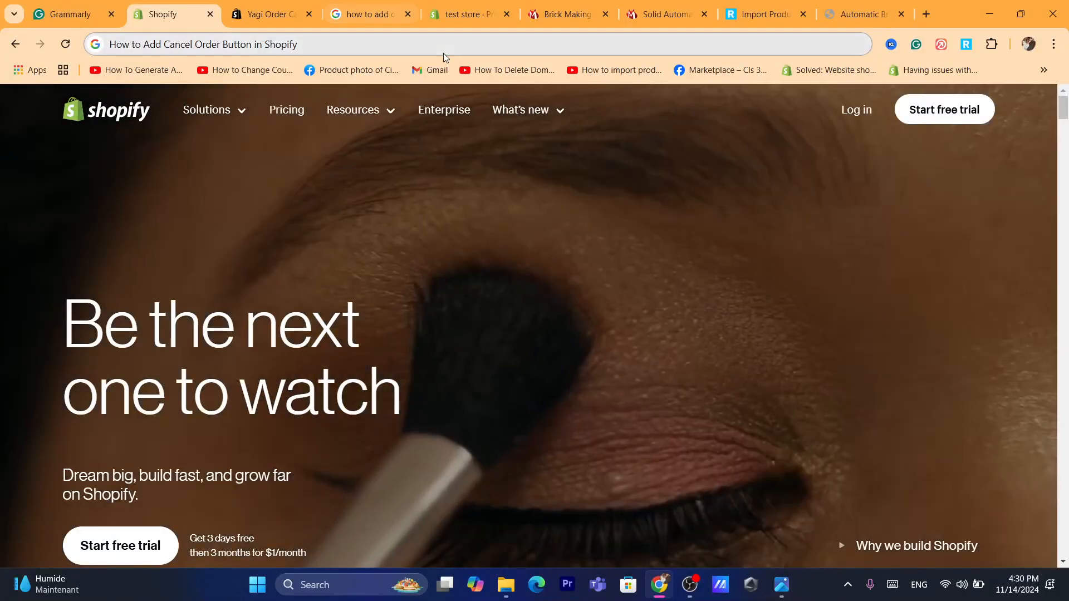
left_click(443, 52)
type("s")
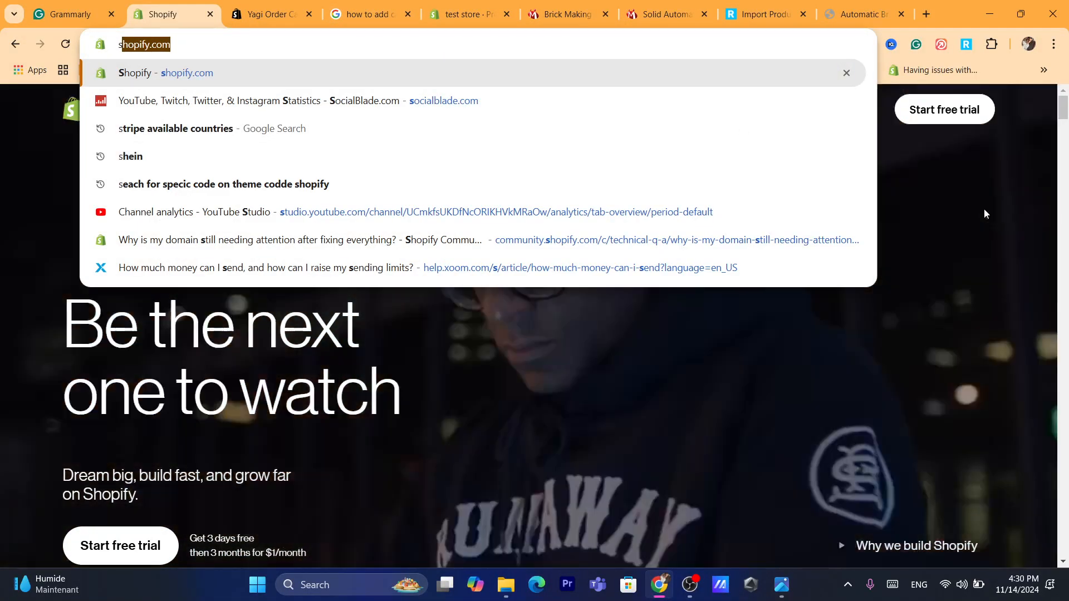
key("Return")
left_click(854, 112)
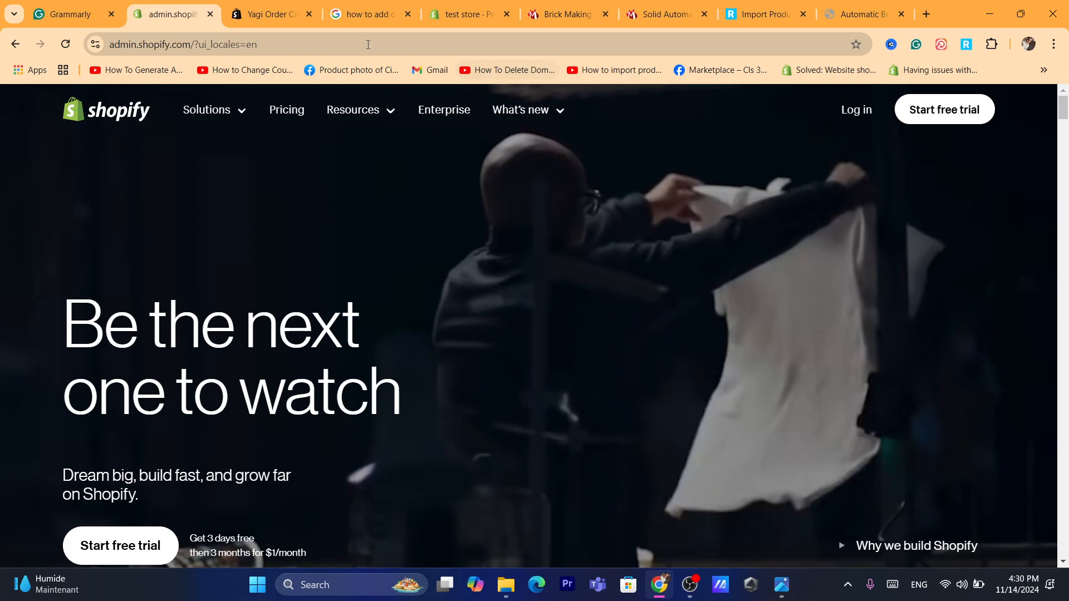
left_click(368, 44)
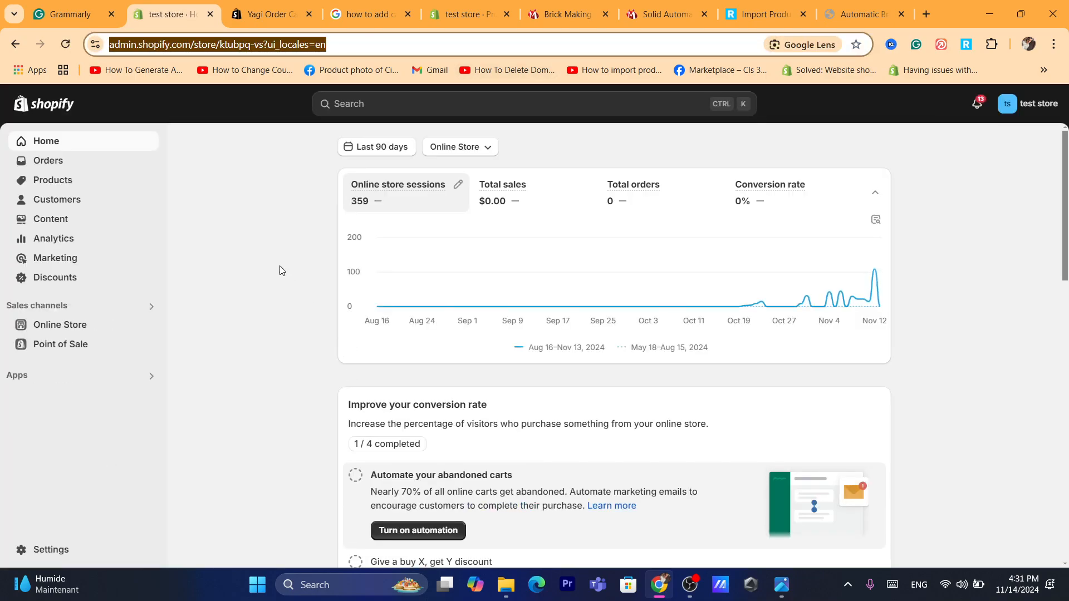
left_click(277, 8)
left_click(182, 5)
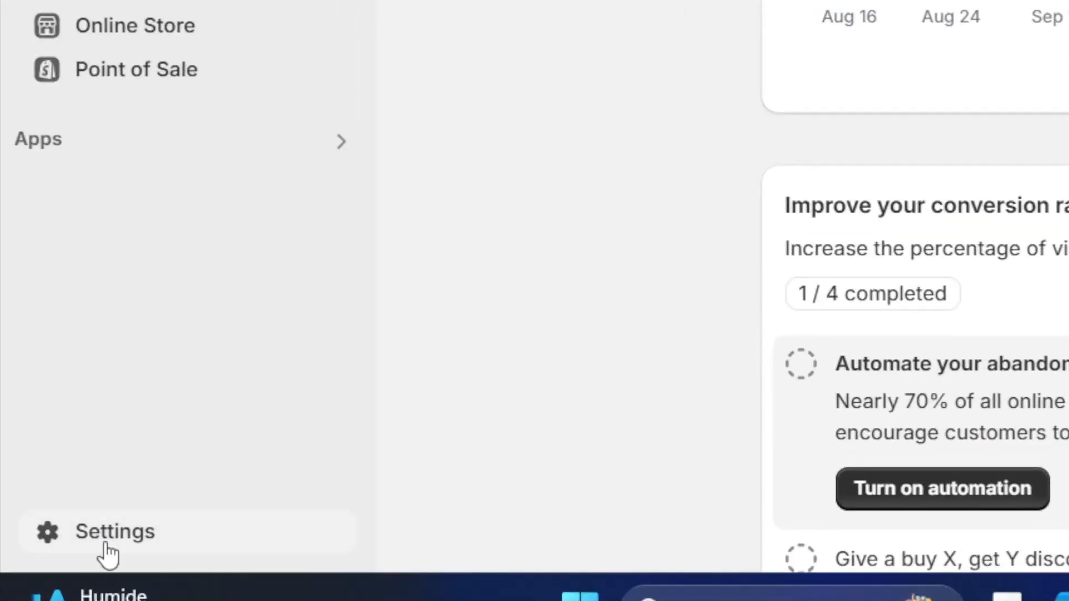
Step: Open the store's Apps and sales channels settings and go from there to the Shopify App Store
left_click(38, 554)
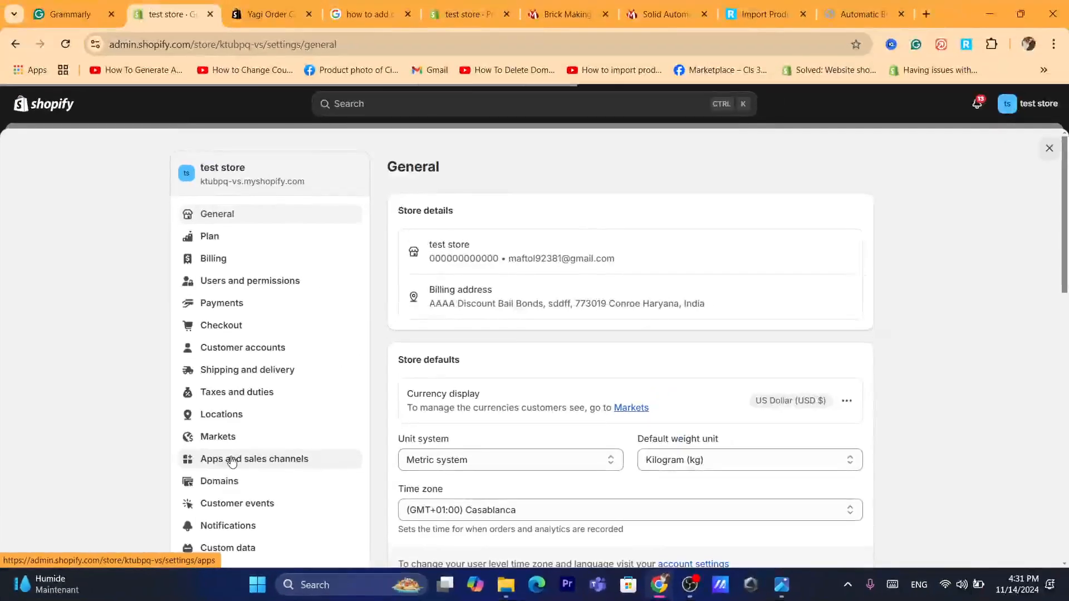
left_click(519, 336)
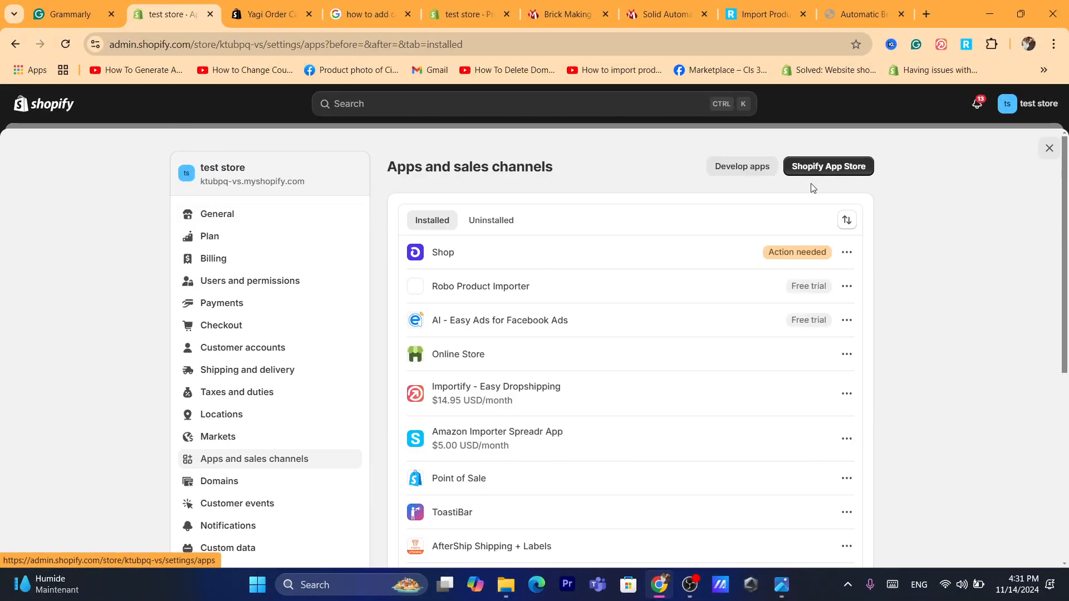
left_click(807, 168)
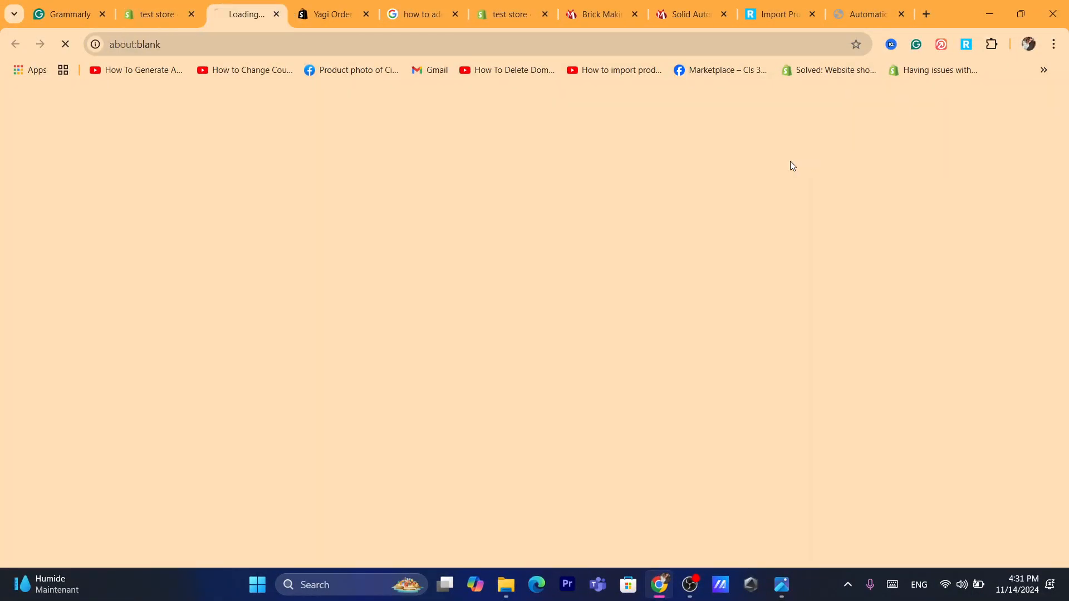
left_click(356, 38)
type("s")
key("Return")
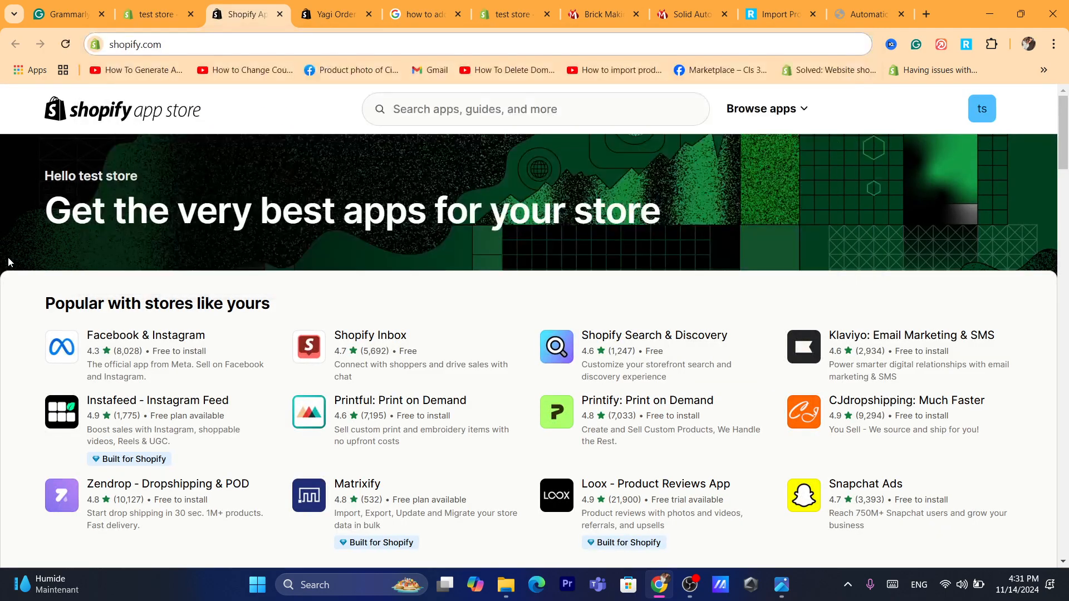
Step: Copy the app name "Yagi Order Cancellable" from its already open App Store listing
left_click(330, 5)
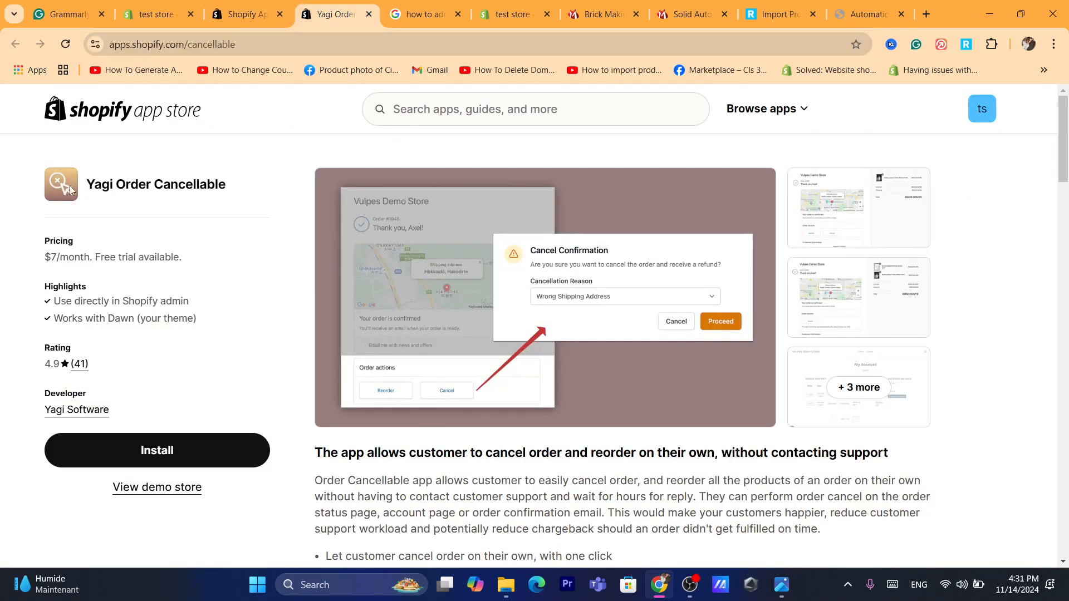
left_click_drag(126, 187, 225, 182)
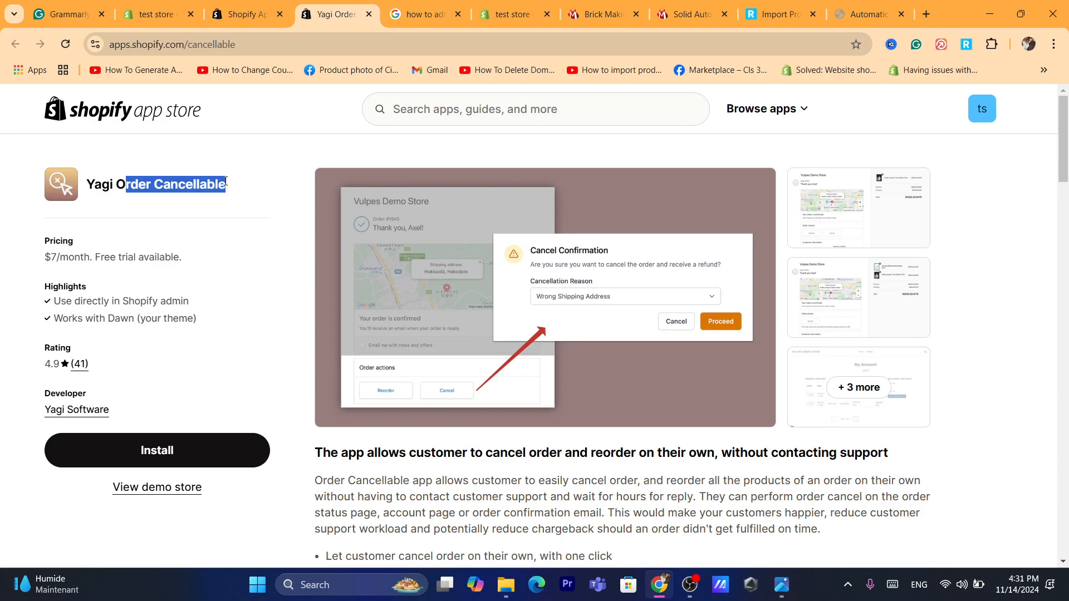
triple_click(239, 187)
key("ctrl+c")
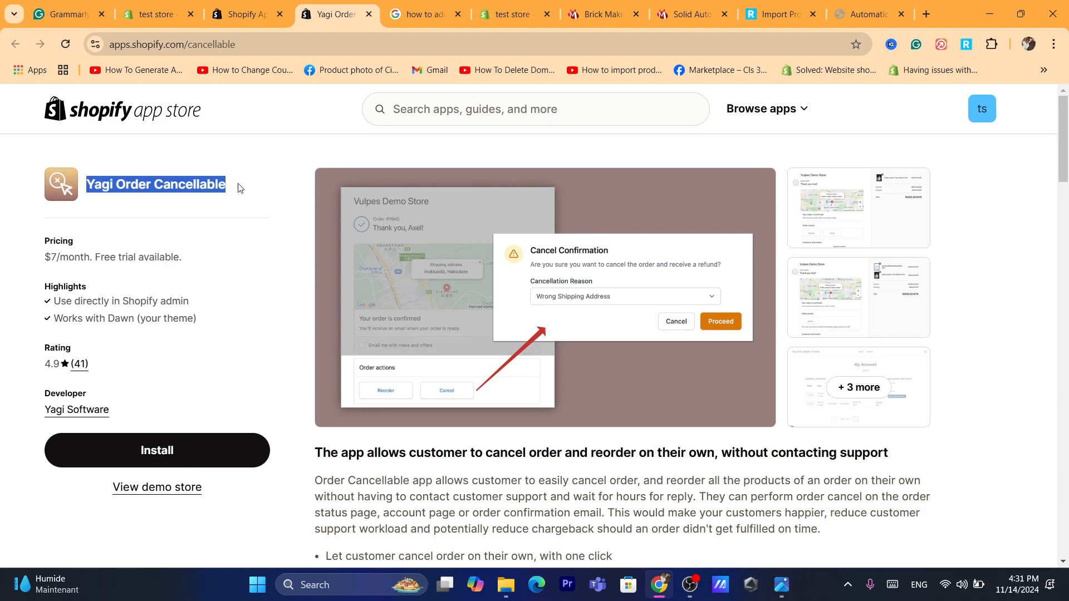
Step: Search the Shopify App Store for "Yagi Order Cancellable" using the copied name
left_click(281, 4)
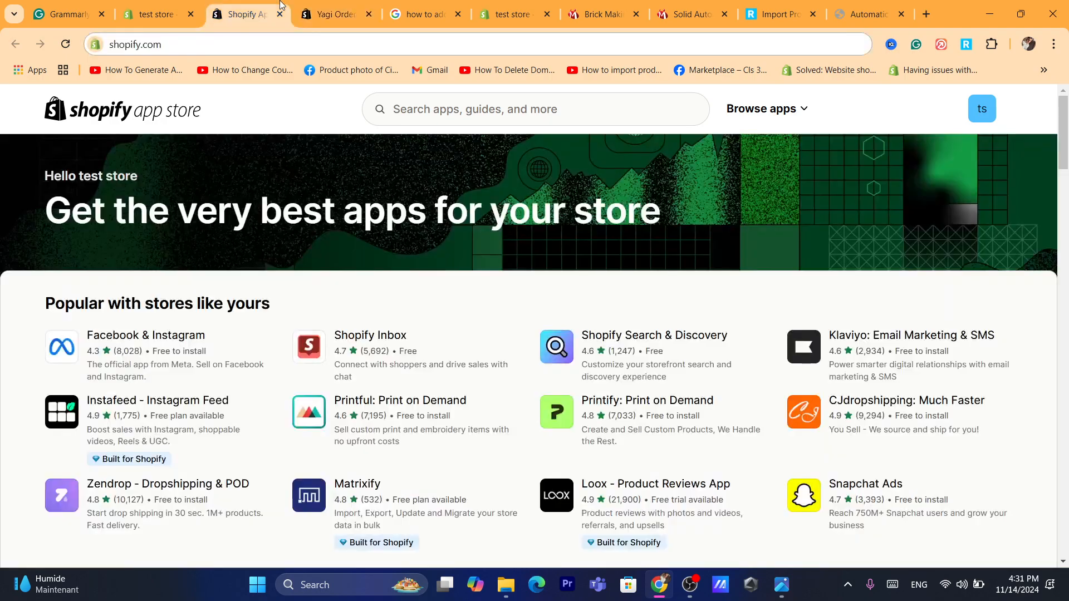
left_click(444, 109)
key("ctrl+v")
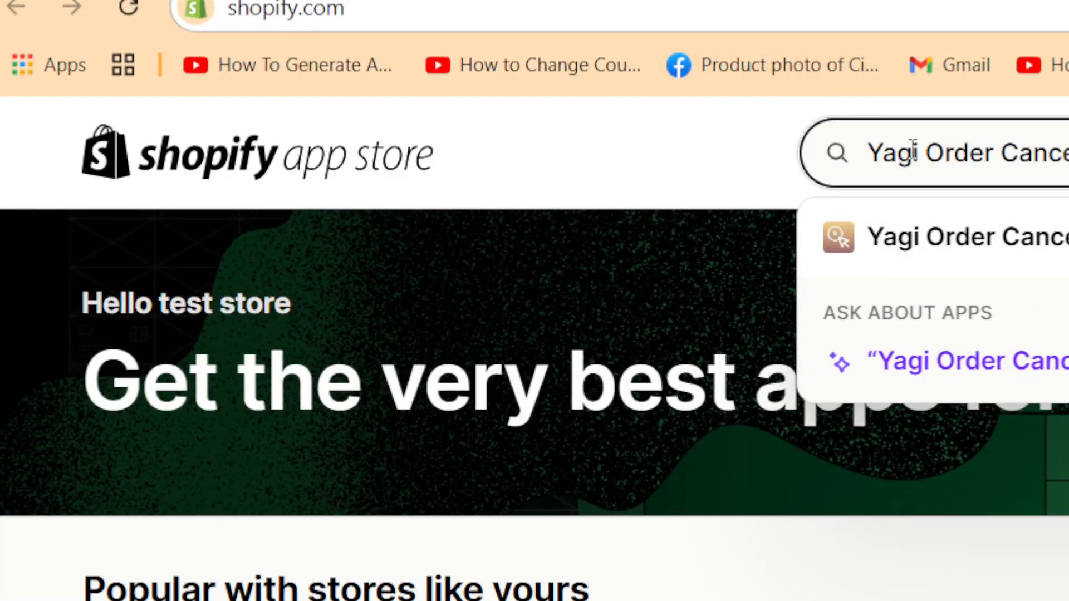
key("Return")
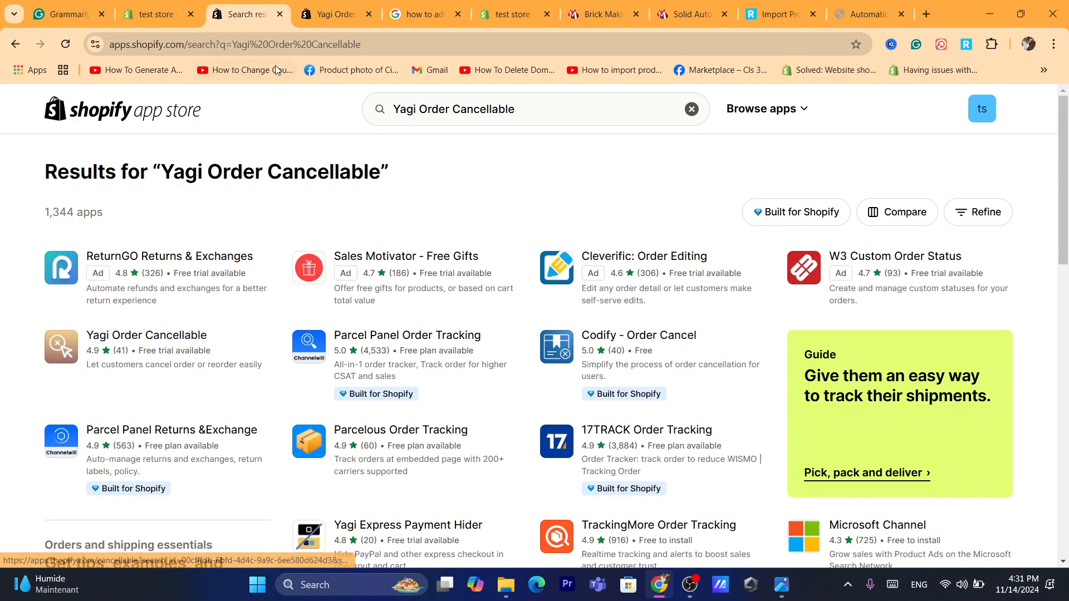
key("ctrl+l")
type("shopify.com")
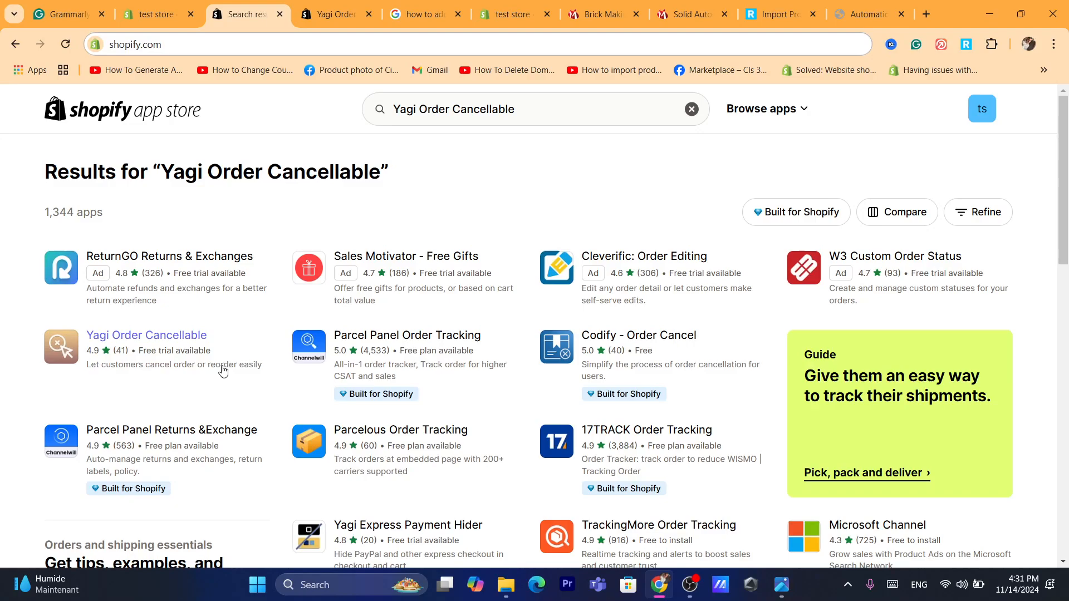
Step: Open the Yagi Order Cancellable listing and install the app on the test store, granting the requested data access
left_click(120, 335)
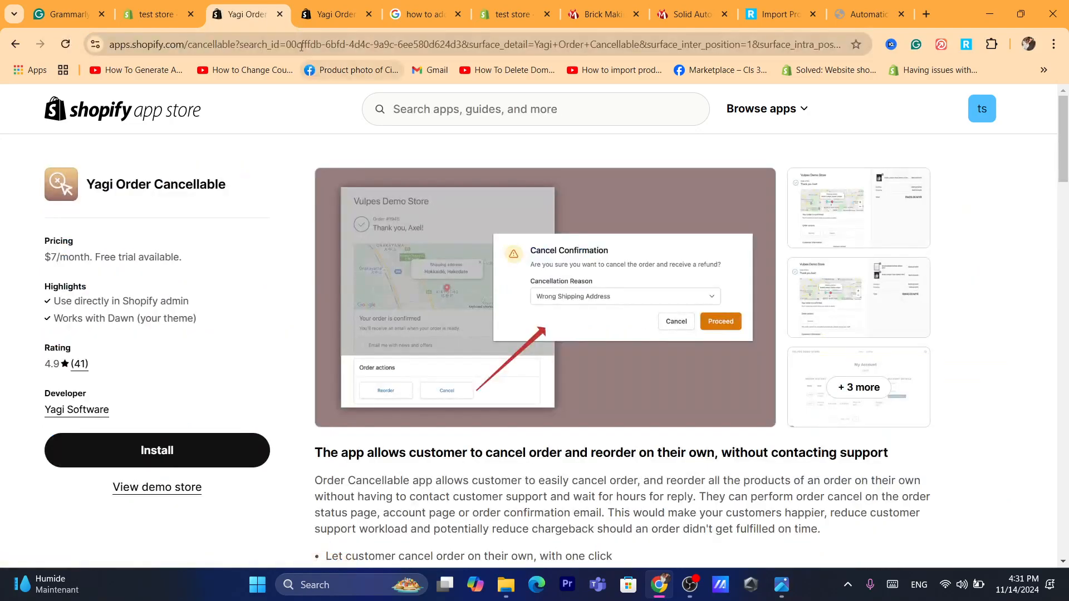
left_click(301, 45)
type("shopify.com")
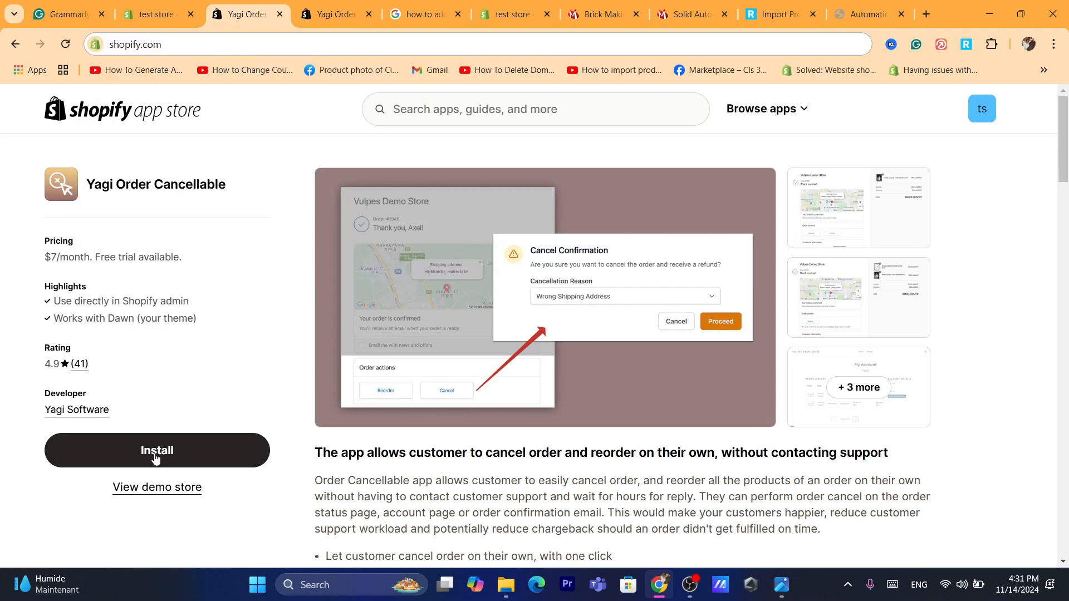
left_click(156, 451)
left_click(290, 44)
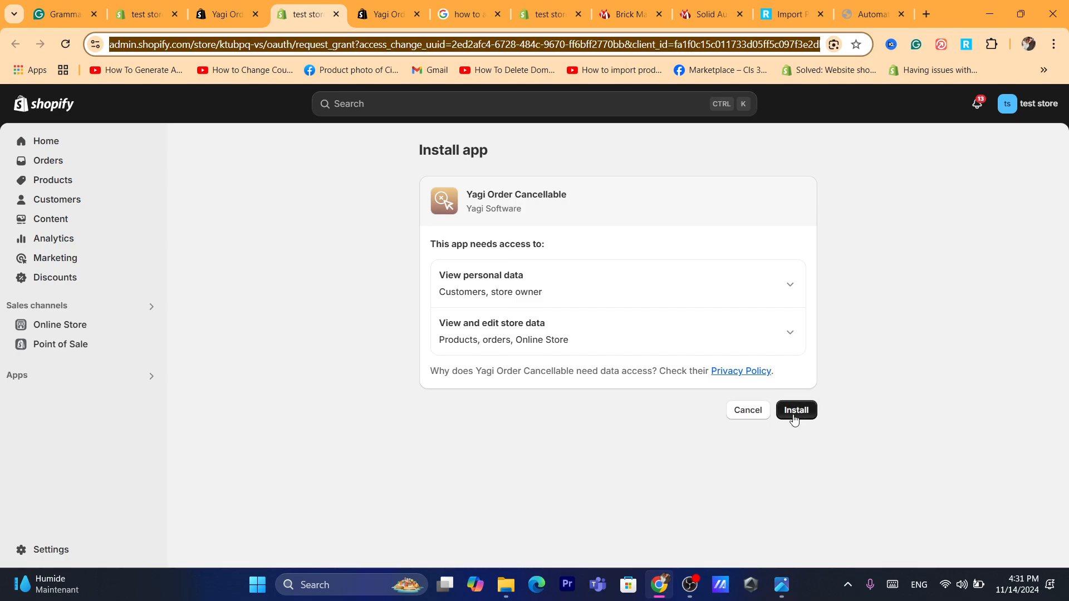
left_click(795, 412)
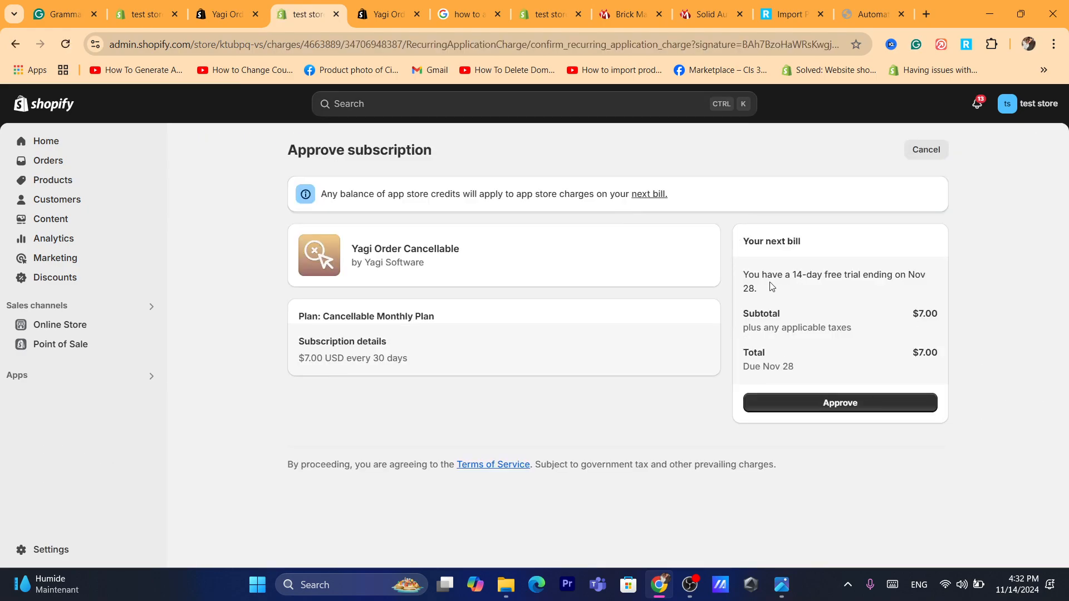
Step: Review the free trial terms and price, and approve the Cancellable Monthly Plan subscription
left_click_drag(771, 286, 879, 286)
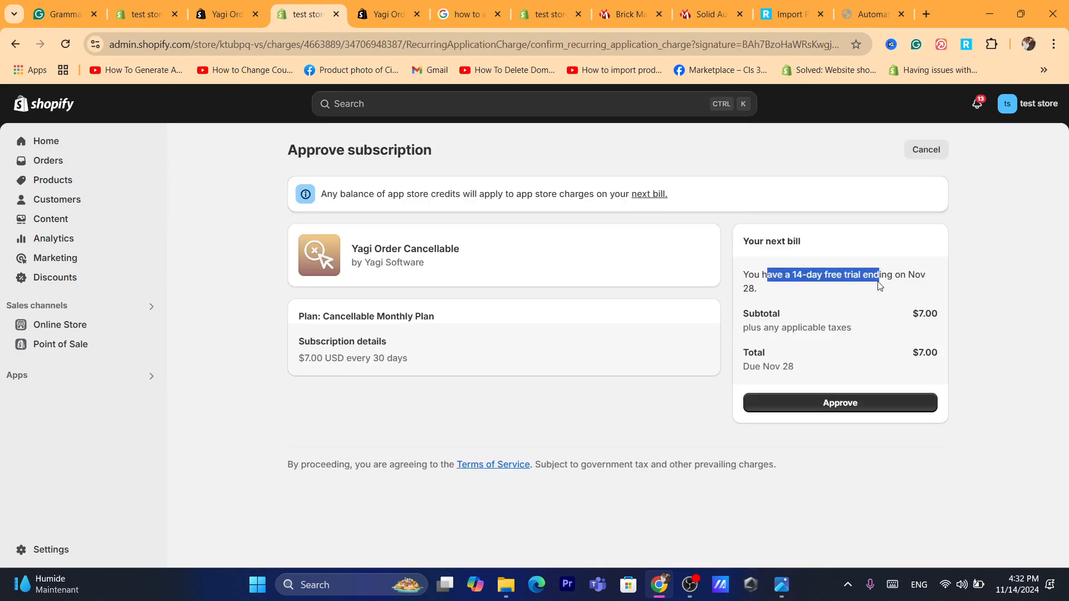
left_click(565, 42)
type("d")
left_click(519, 431)
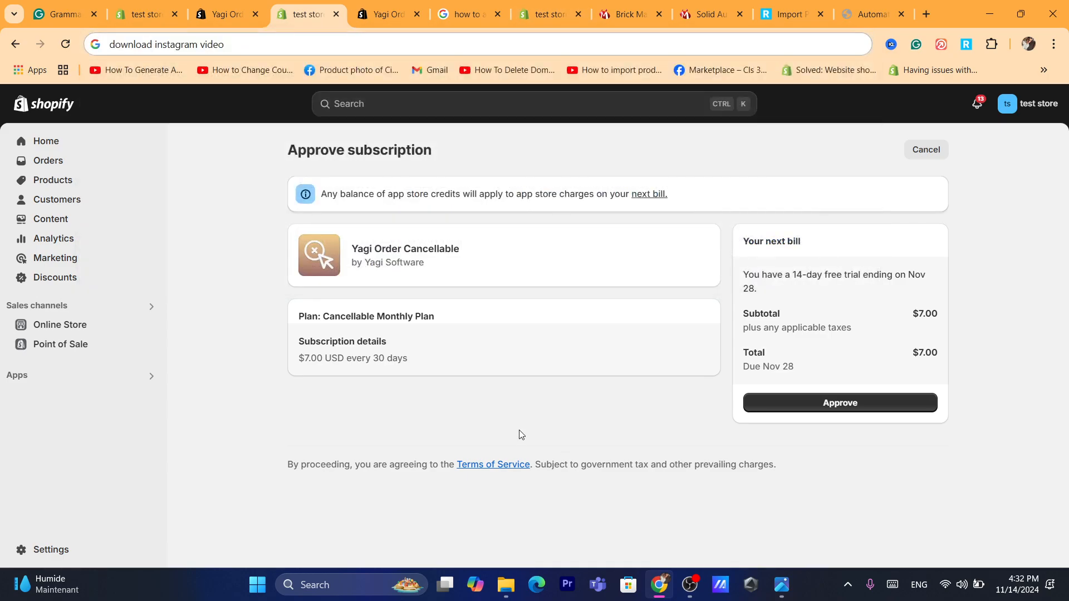
left_click_drag(749, 273, 835, 289)
left_click(836, 290)
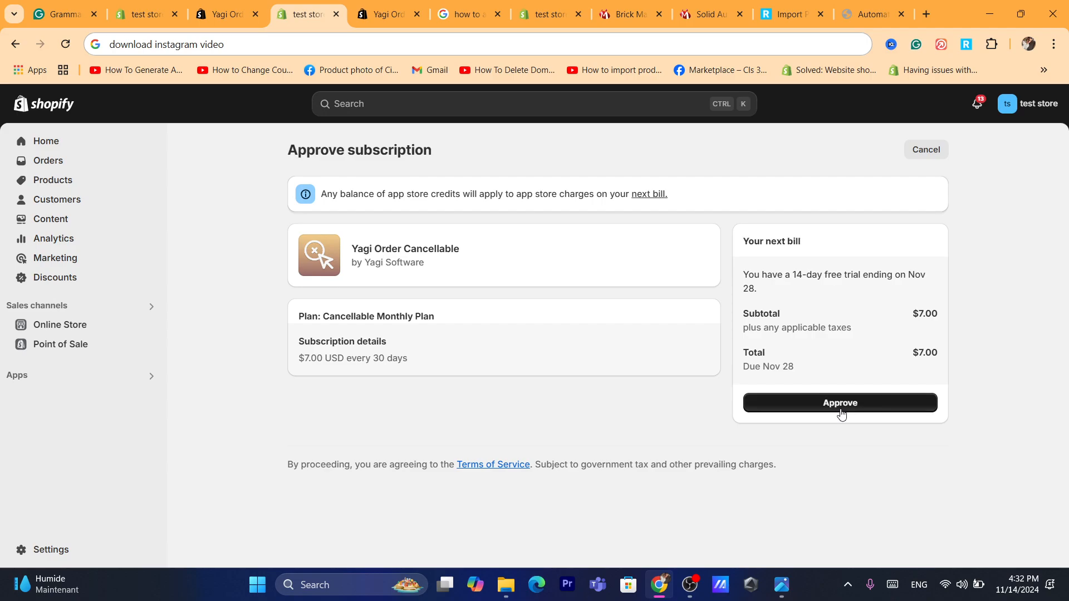
triple_click(924, 315)
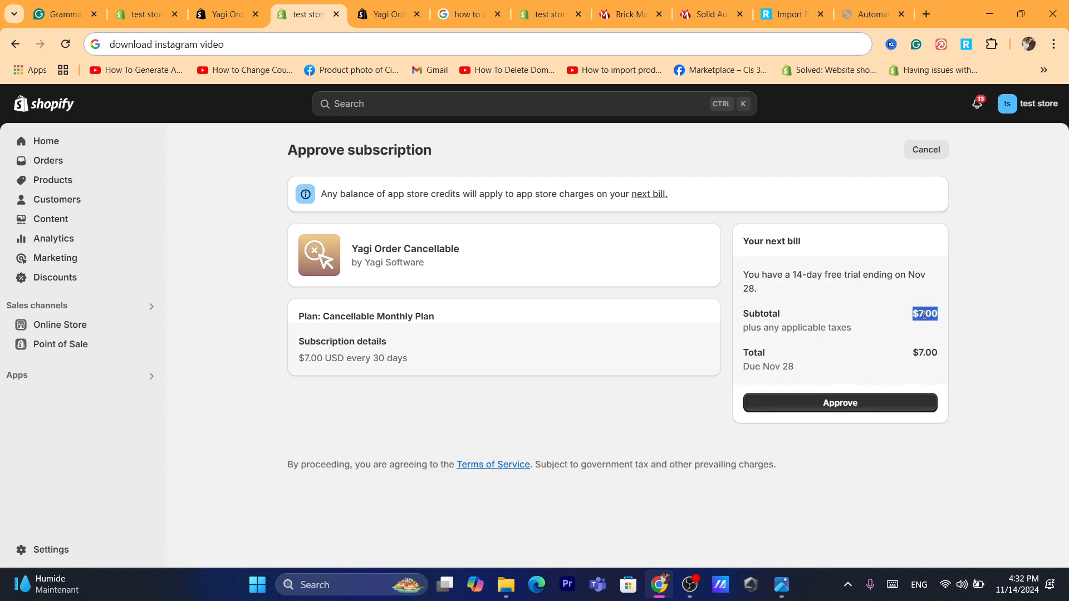
left_click(833, 402)
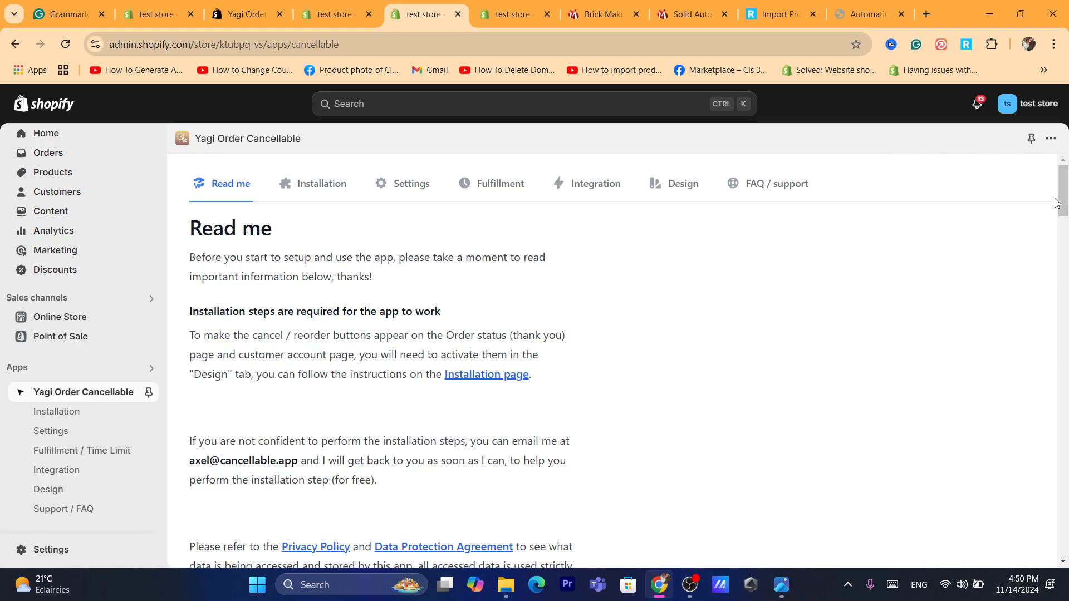
Step: Read through the Yagi Order Cancellable Read me instructions and open the app's Design page
left_click_drag(1062, 203, 1066, 291)
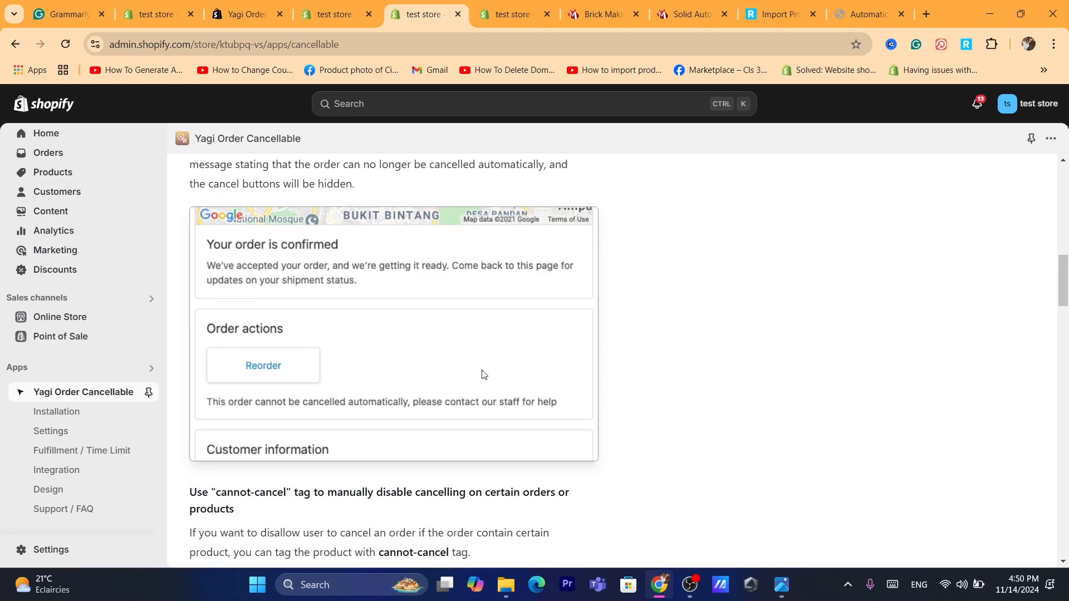
left_click_drag(1066, 273, 1066, 380)
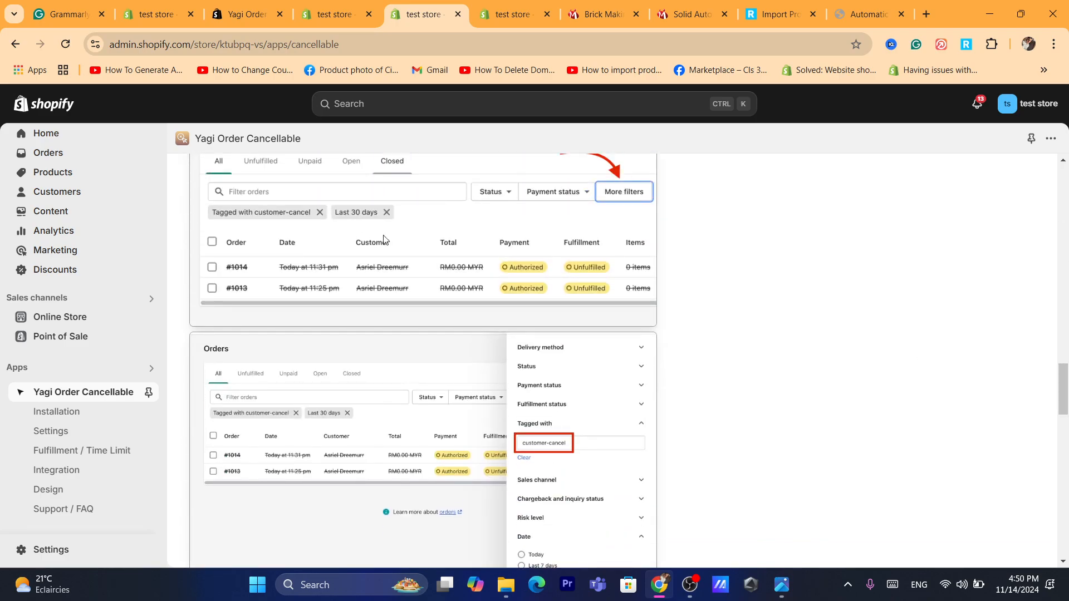
scroll(1032, 350, "down", 4)
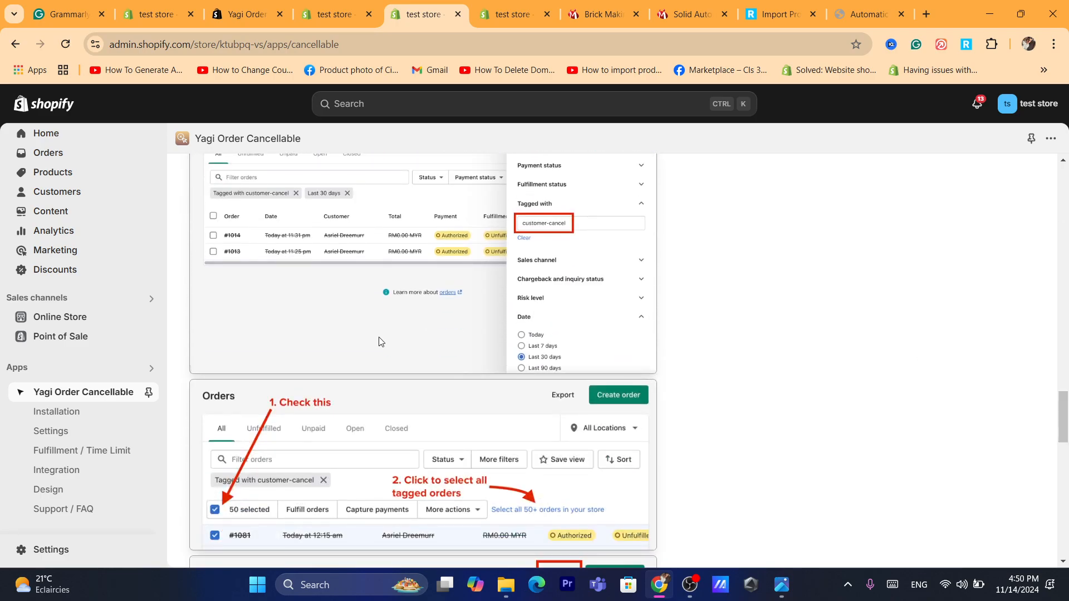
left_click_drag(1064, 422, 1066, 495)
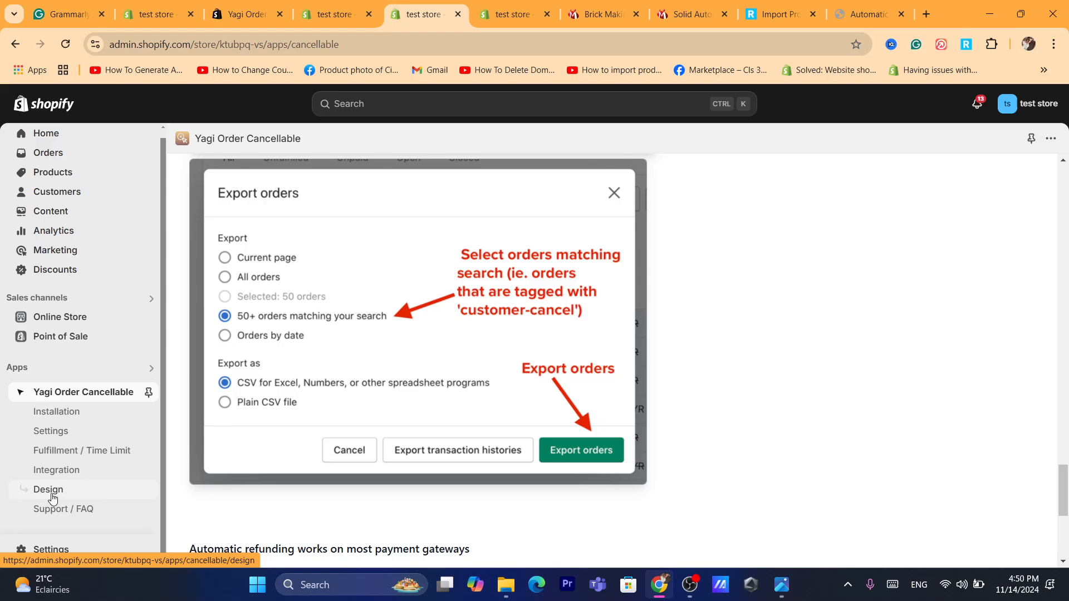
left_click(32, 492)
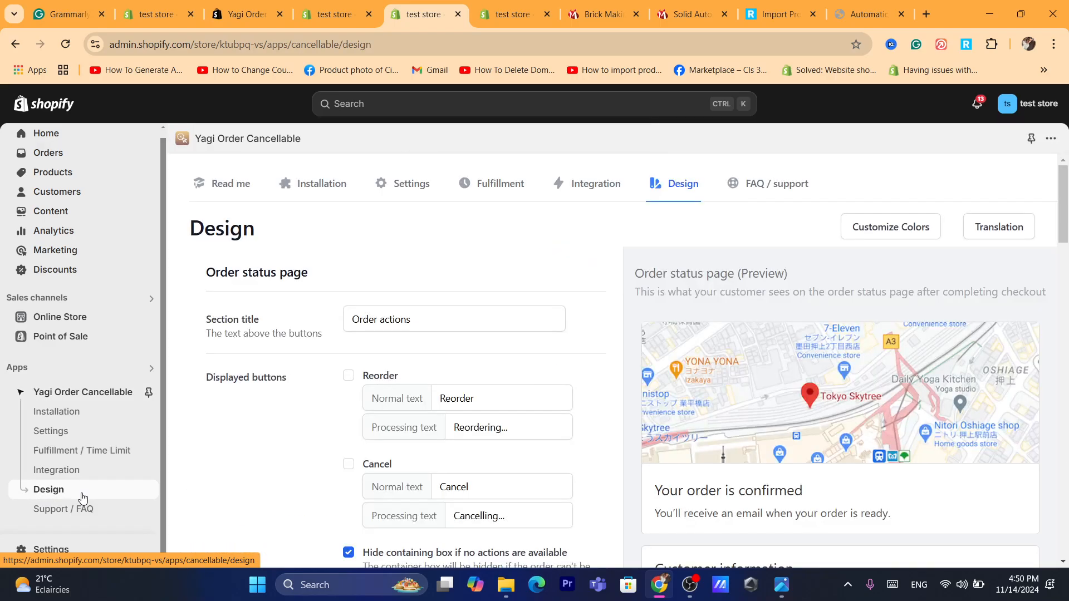
Step: Enable both the Reorder and Cancel buttons under Displayed buttons for the order status page
left_click(349, 377)
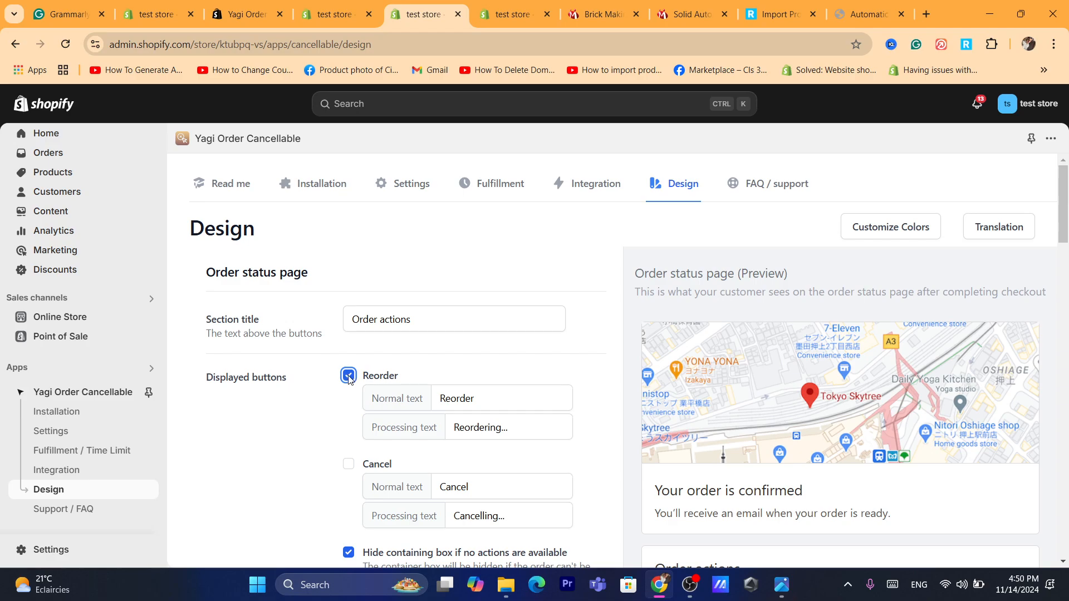
left_click(349, 466)
triple_click(237, 375)
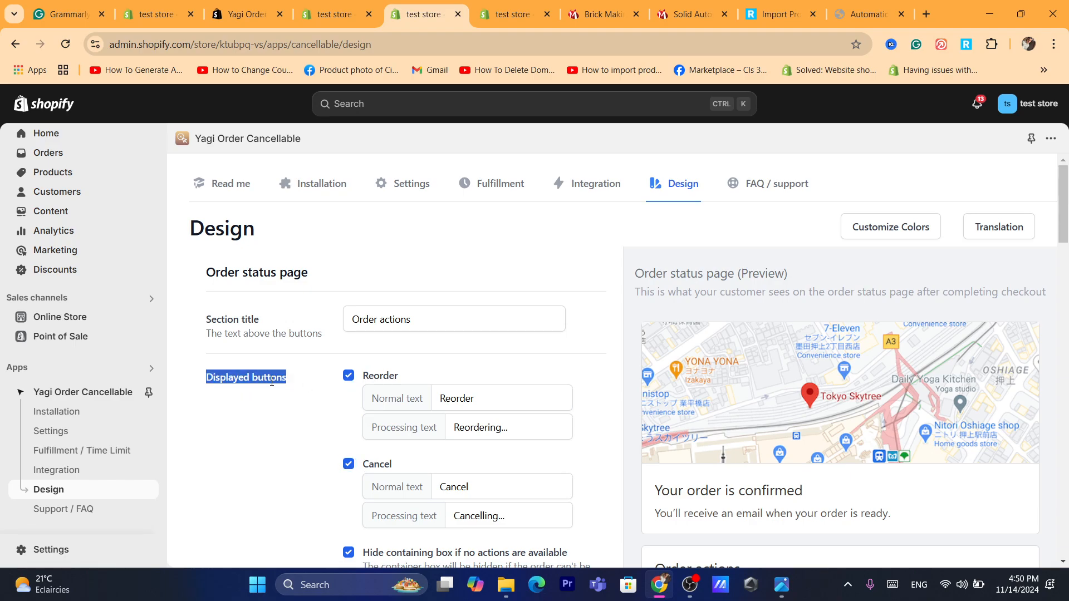
triple_click(272, 381)
left_click(266, 441)
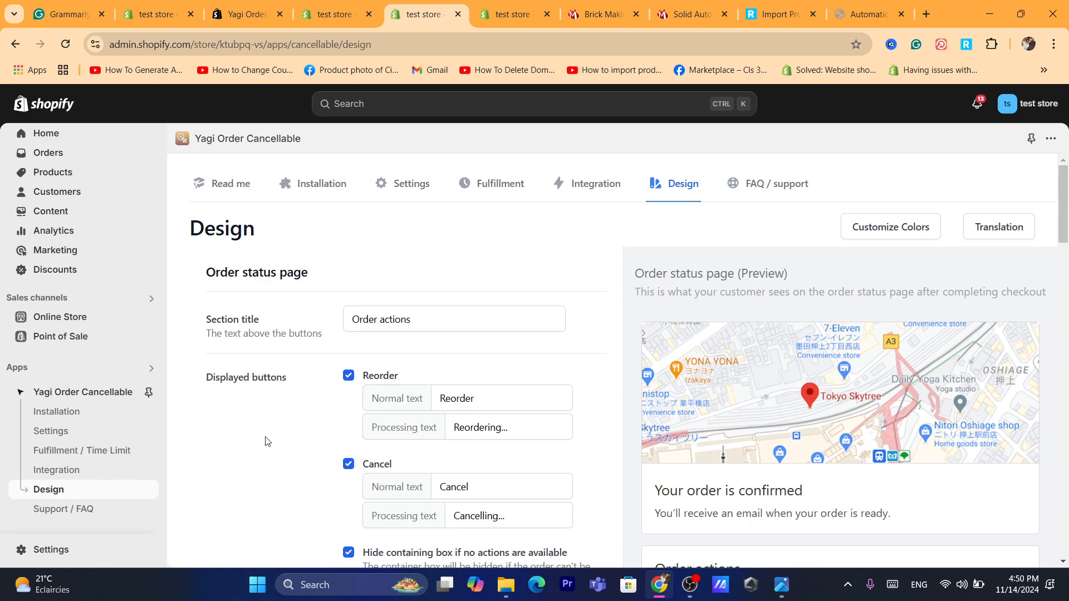
Step: Set the normal text of the Cancel button to "cancel" and save the design settings
double_click(479, 490)
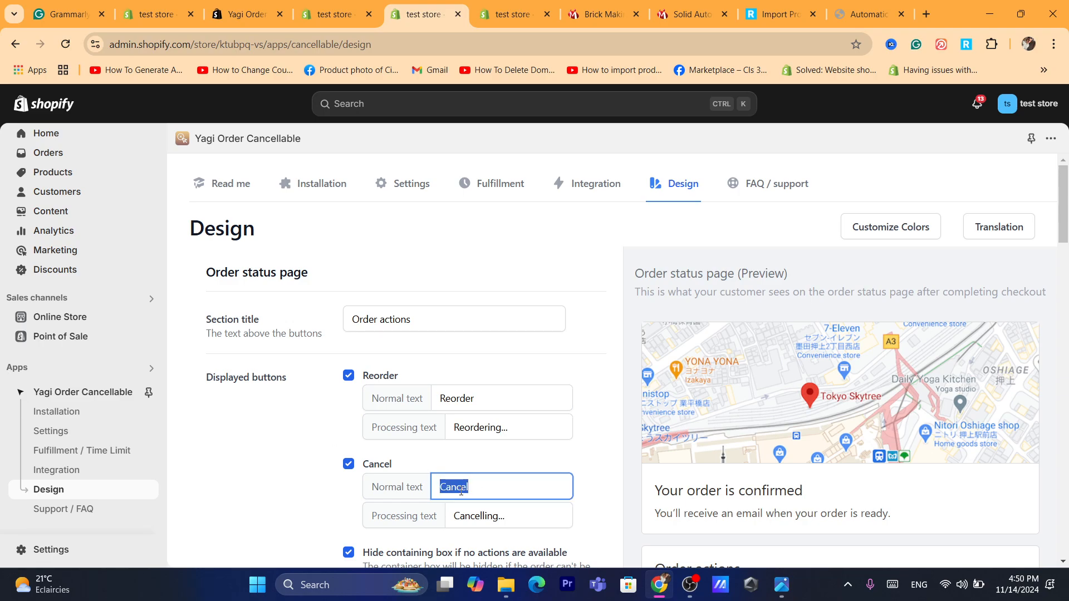
type("c")
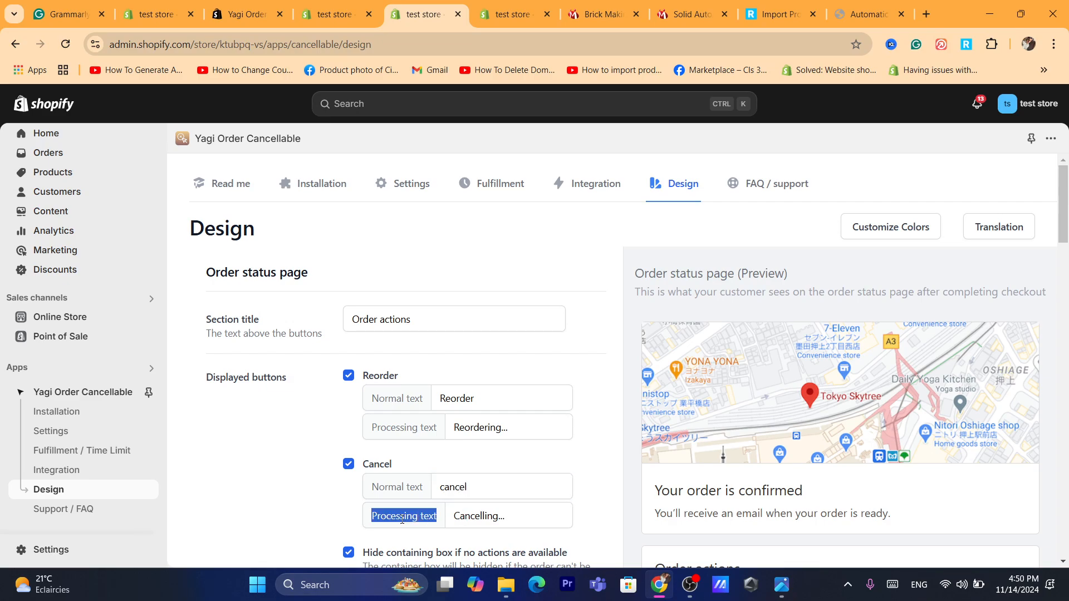
triple_click(482, 515)
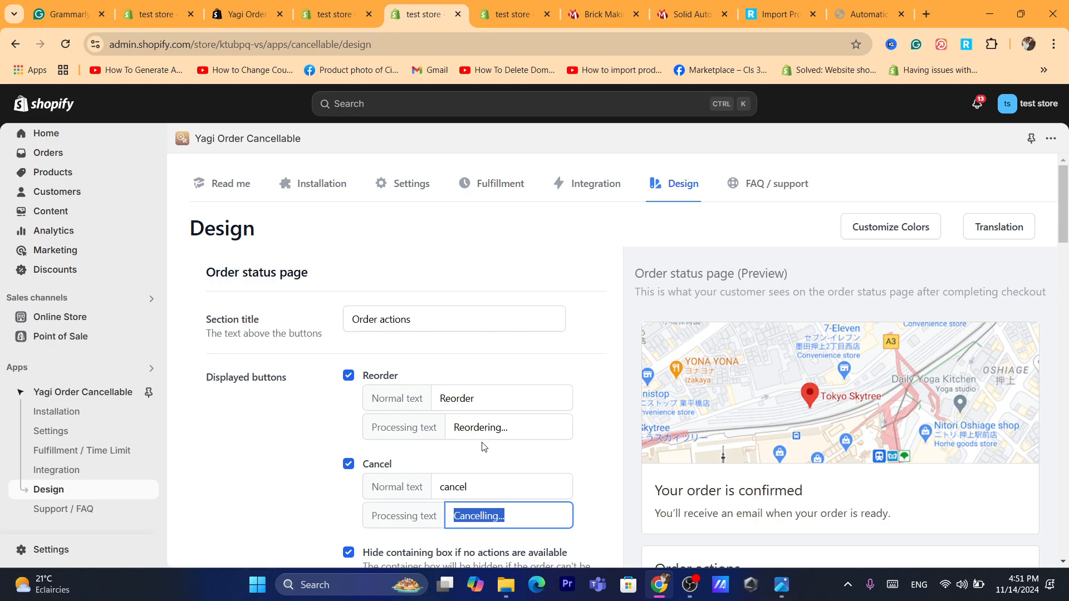
left_click(550, 365)
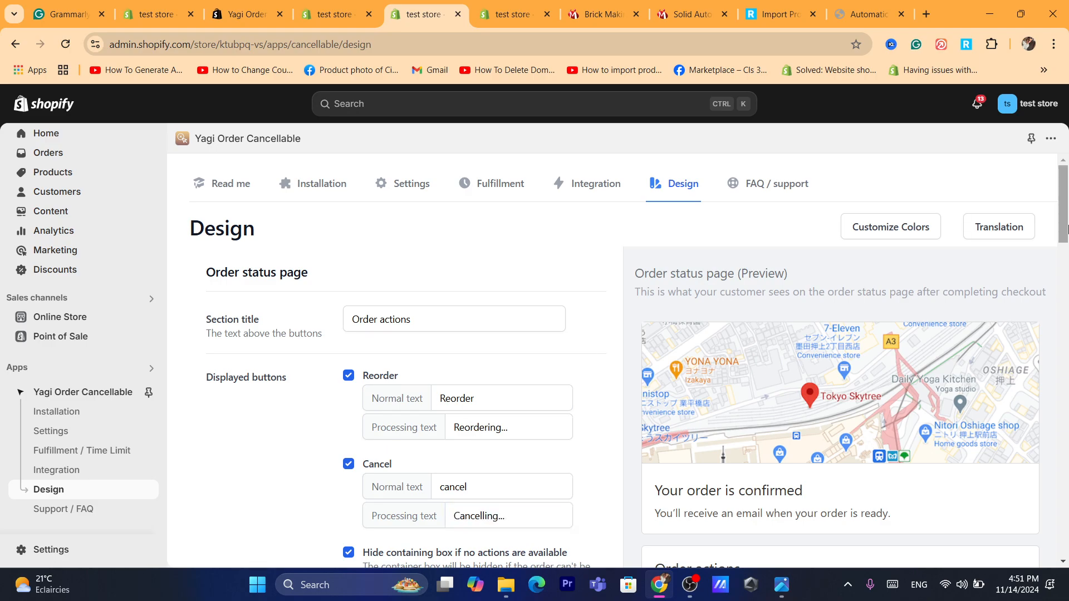
left_click_drag(1063, 203, 1064, 548)
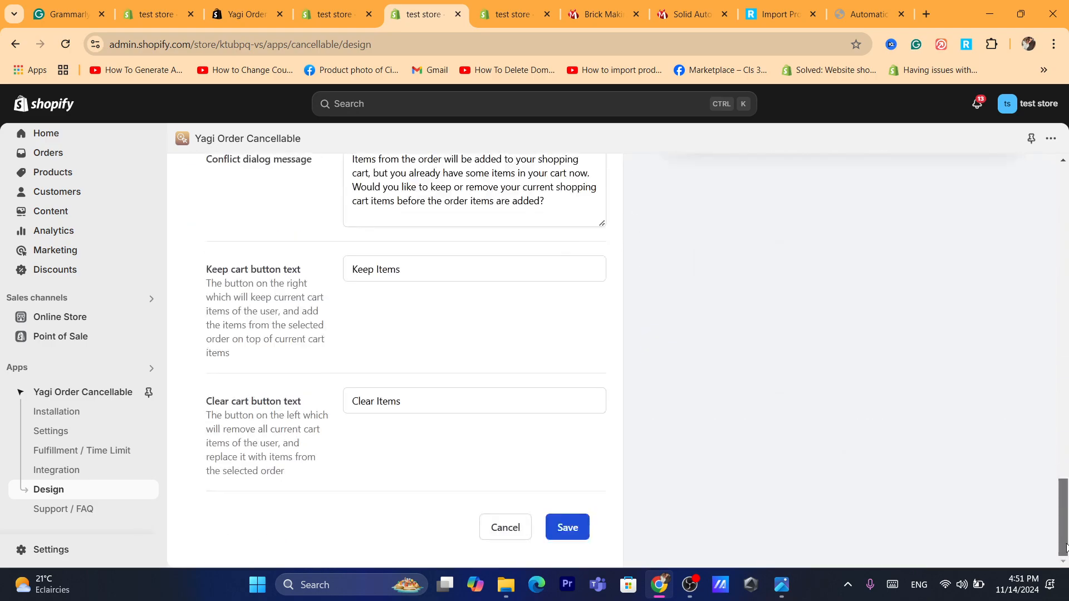
left_click(582, 531)
left_click(444, 41)
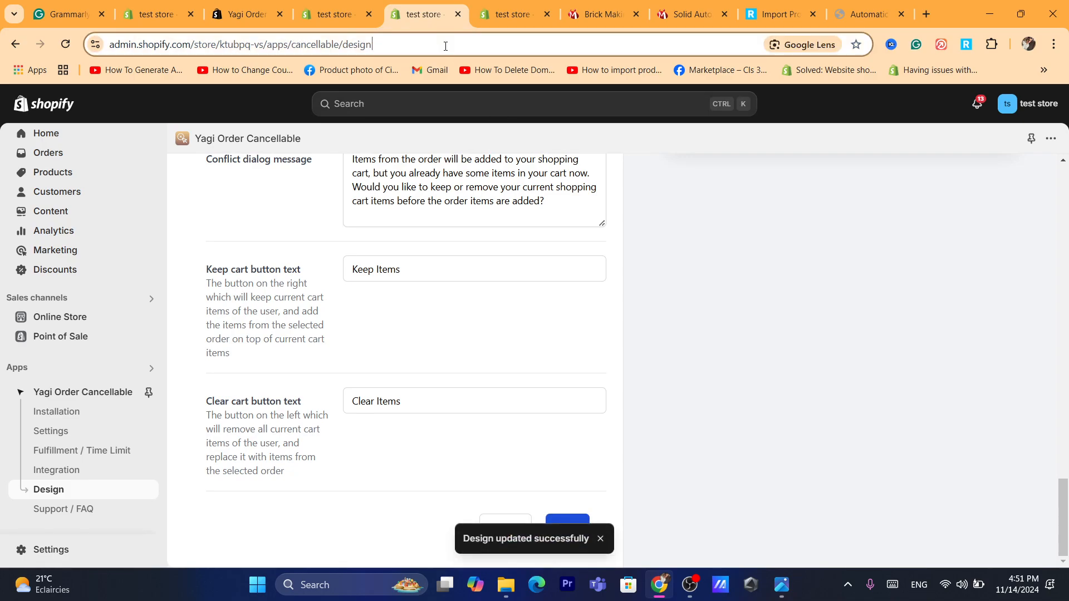
type("d")
left_click(703, 412)
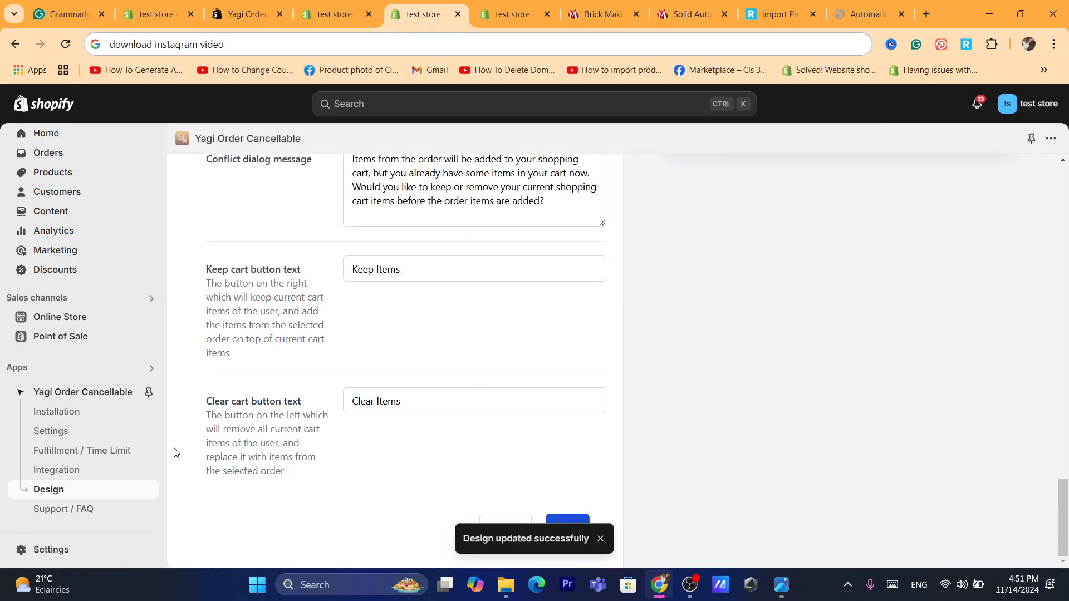
Step: Open the store's checkout settings, customize My Store configuration and switch the editor to the Order status page
left_click(40, 561)
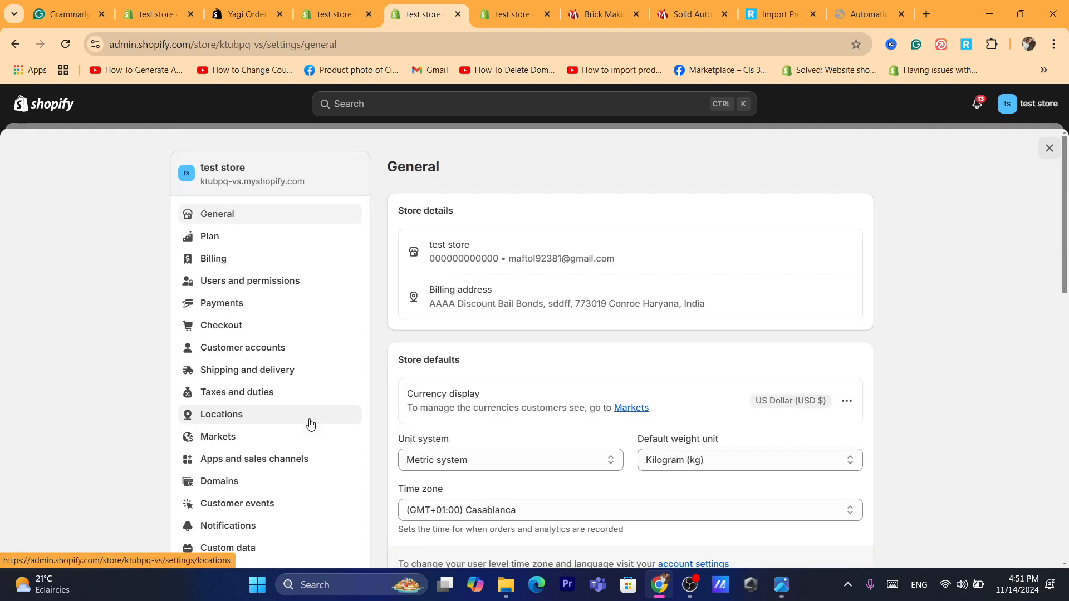
left_click(211, 329)
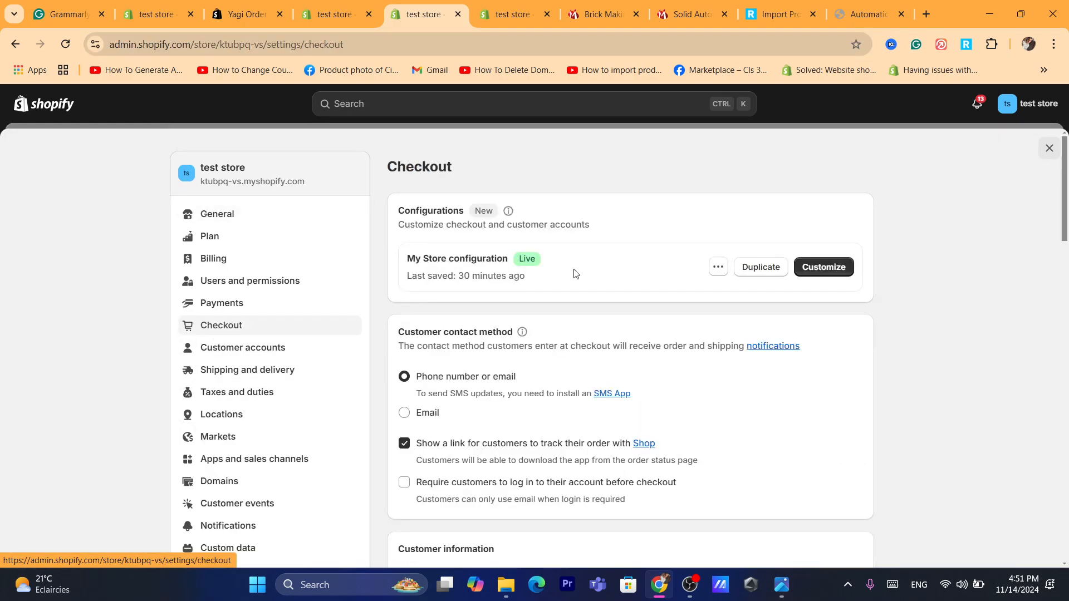
left_click(820, 268)
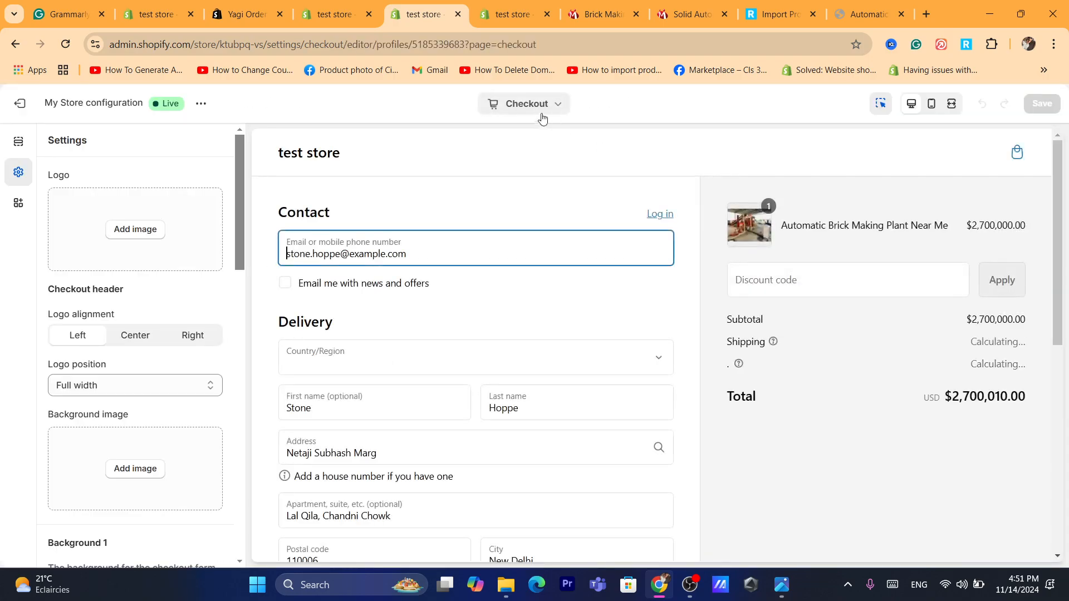
left_click(530, 111)
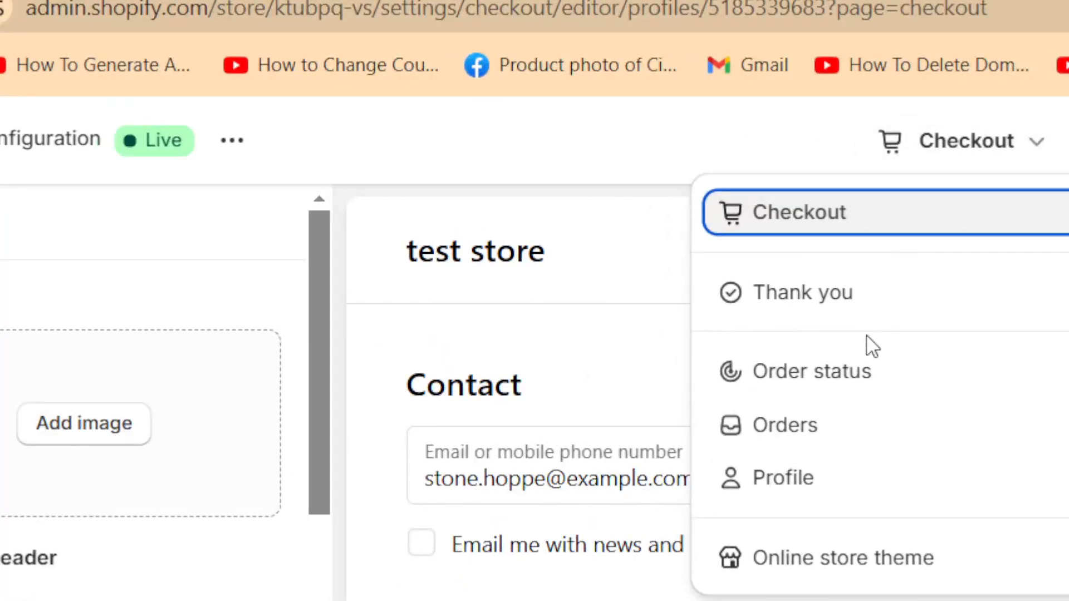
left_click(821, 372)
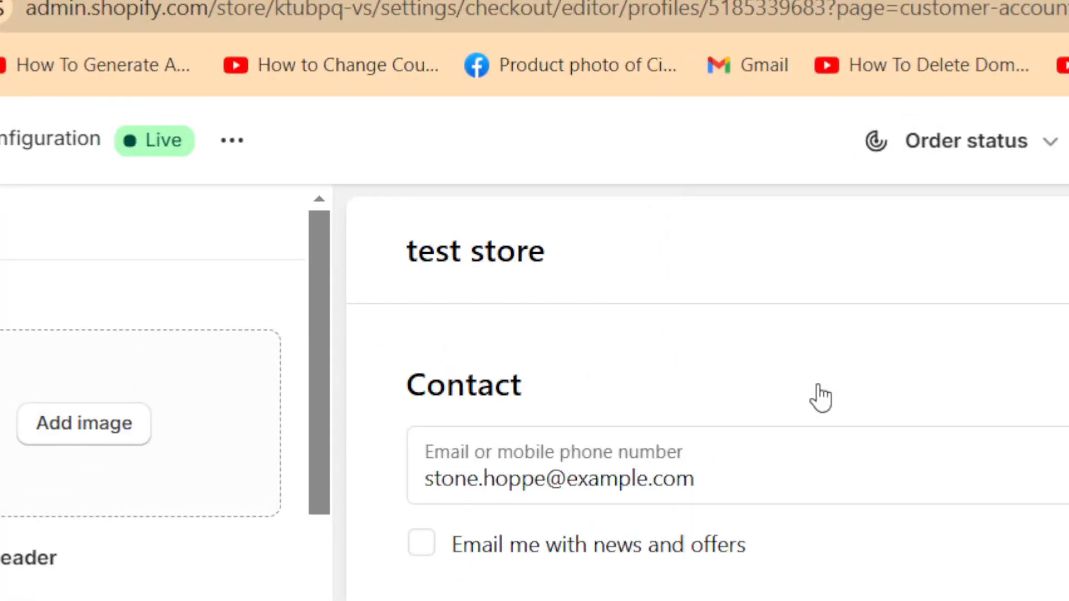
left_click(768, 8)
type("D")
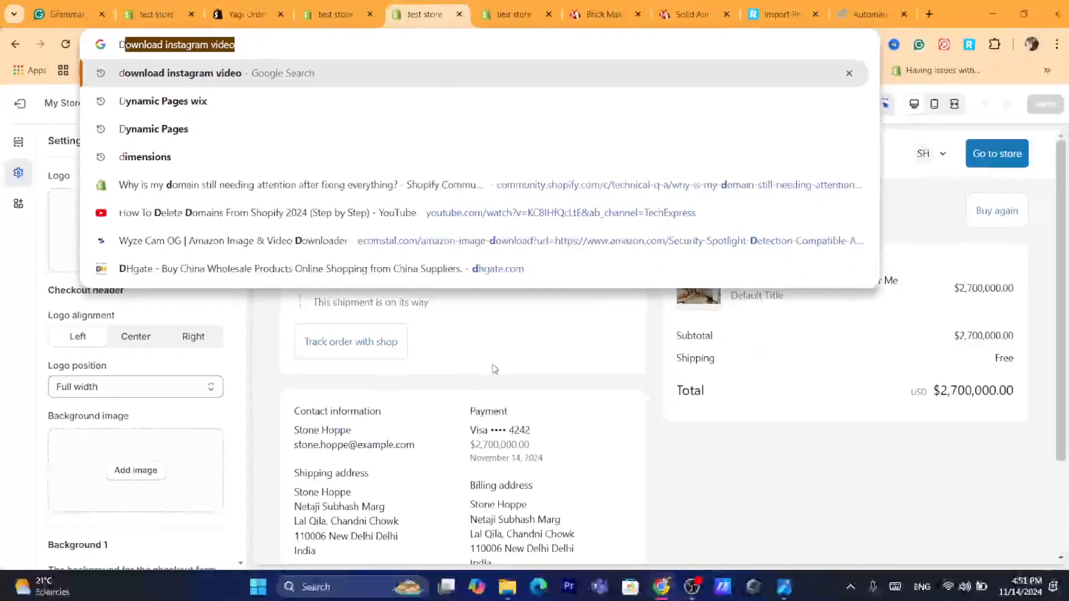
left_click(491, 367)
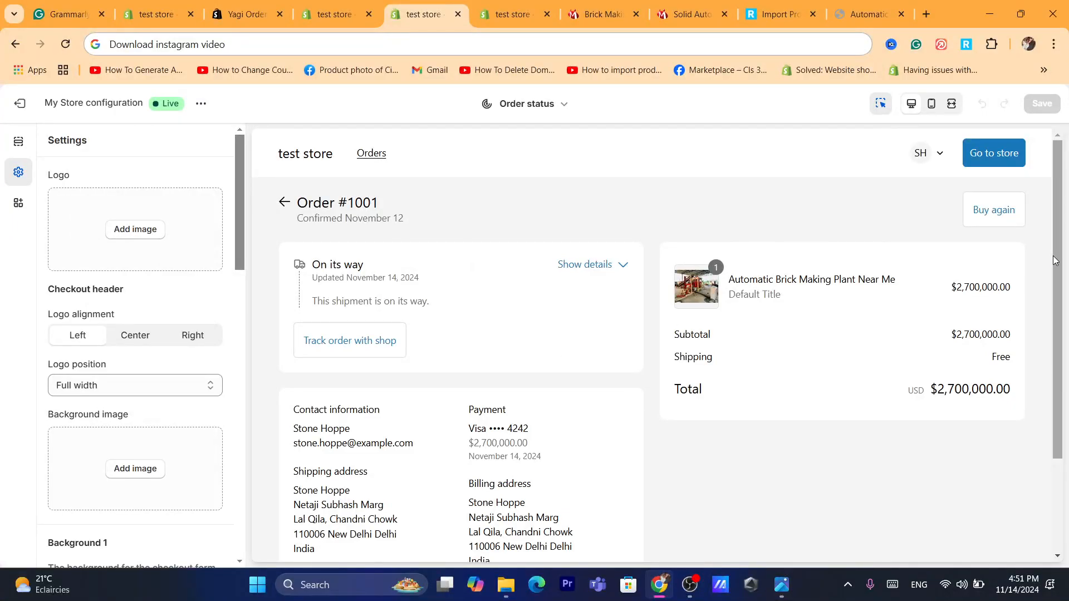
Step: Show the Order status page's sections and add the Cancel Order / Reorder Action app block to the Order summary
left_click_drag(1055, 254, 1062, 327)
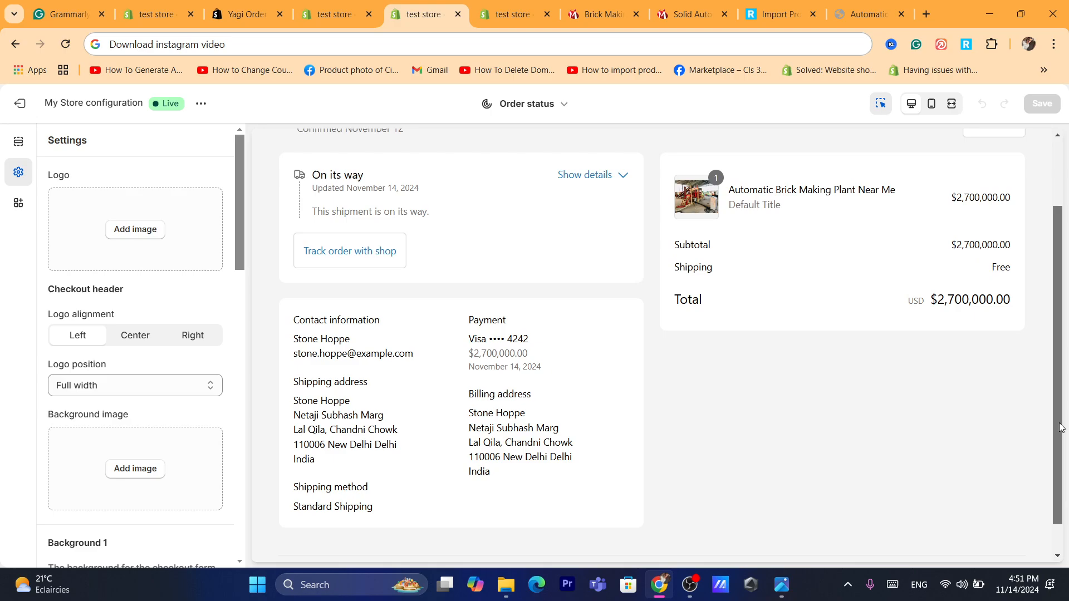
scroll(1028, 260, "up", 2)
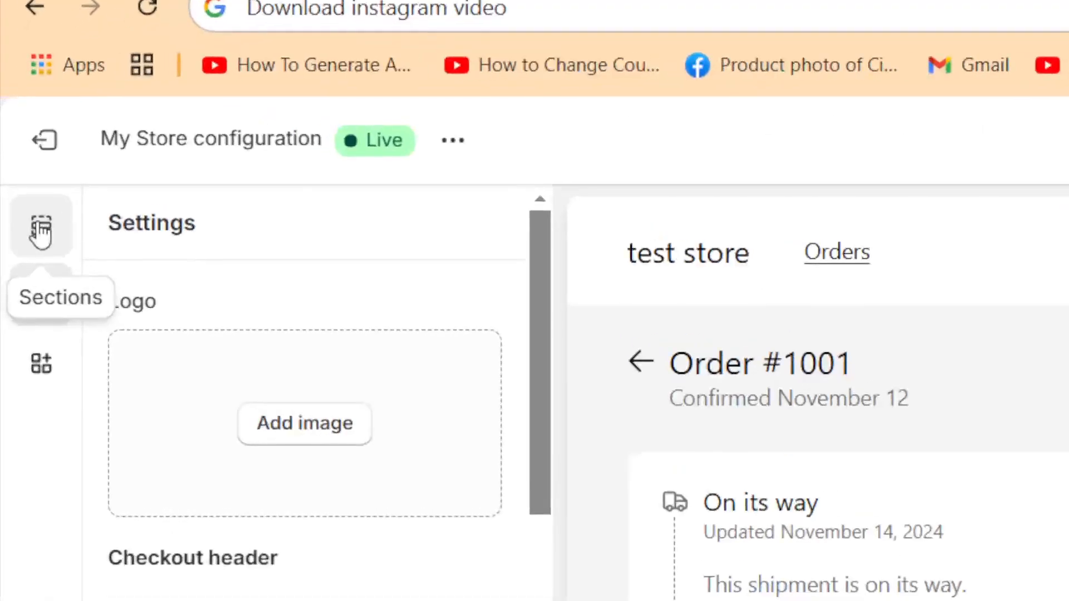
left_click(41, 228)
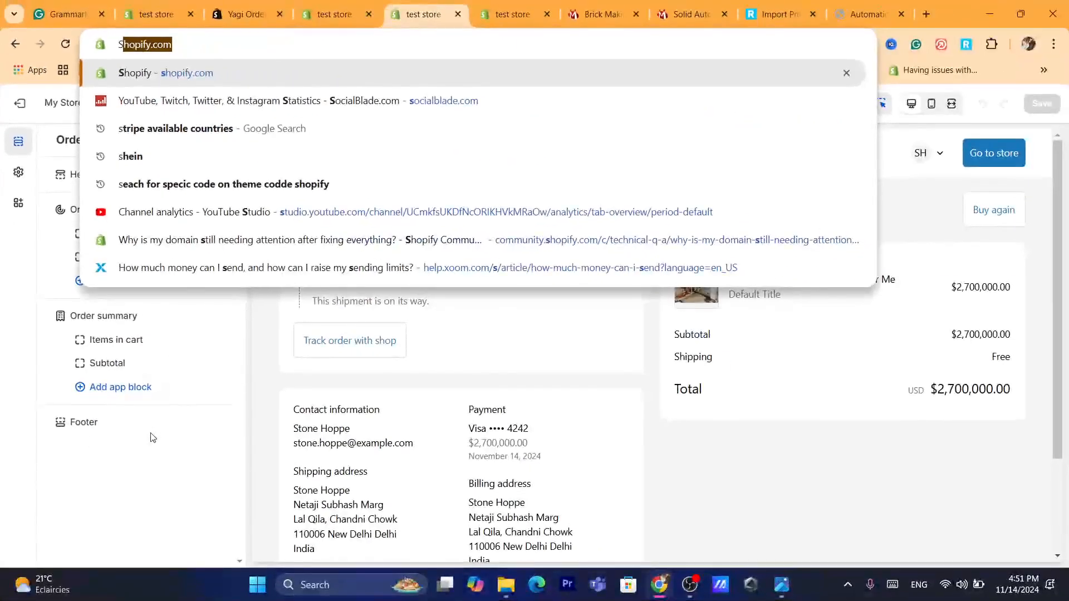
left_click(152, 437)
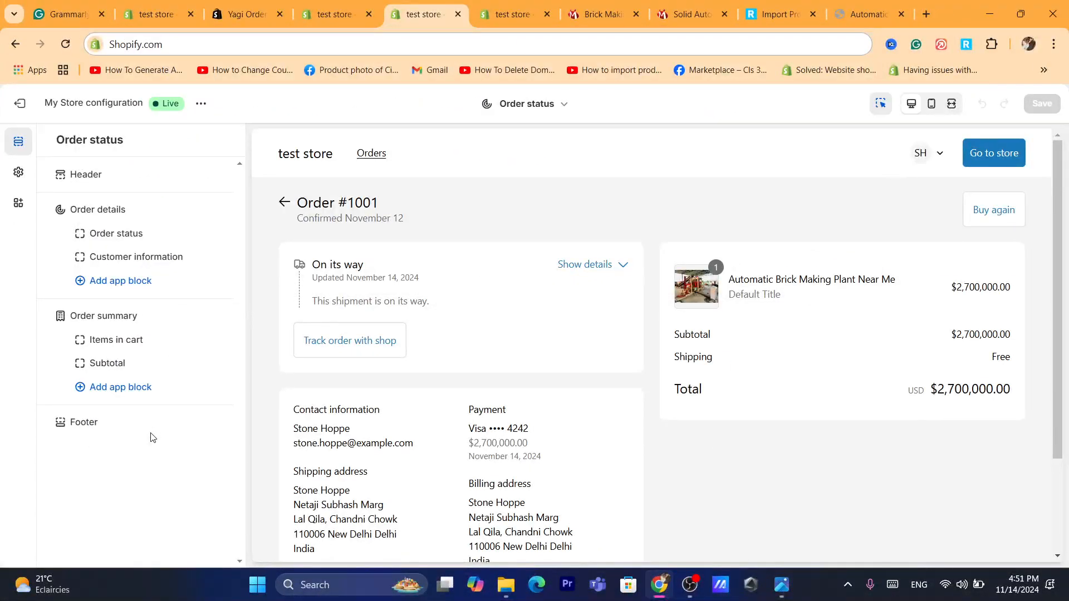
left_click(108, 392)
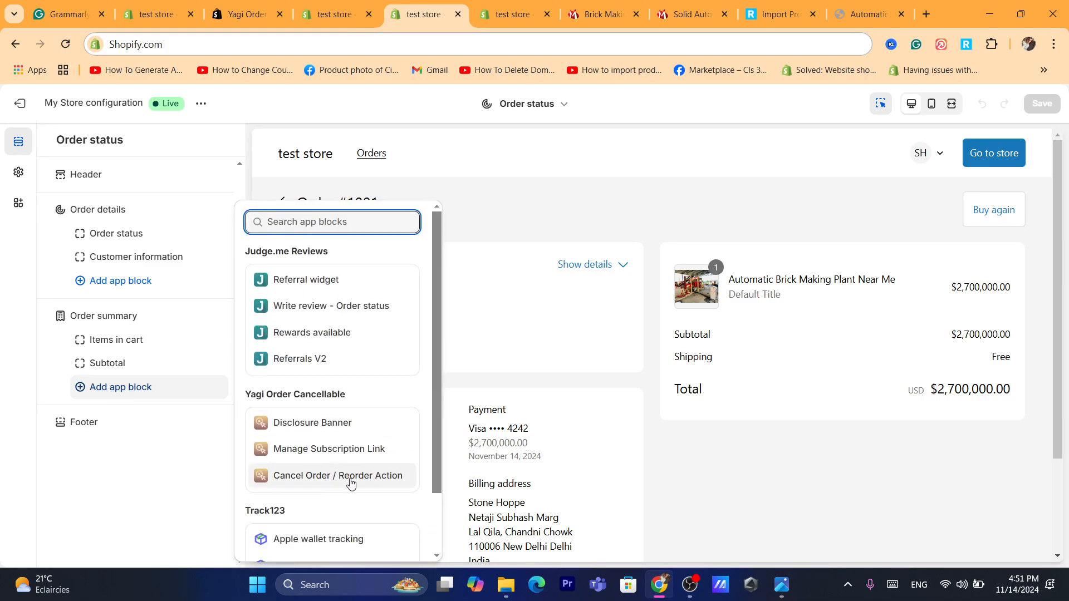
left_click(317, 482)
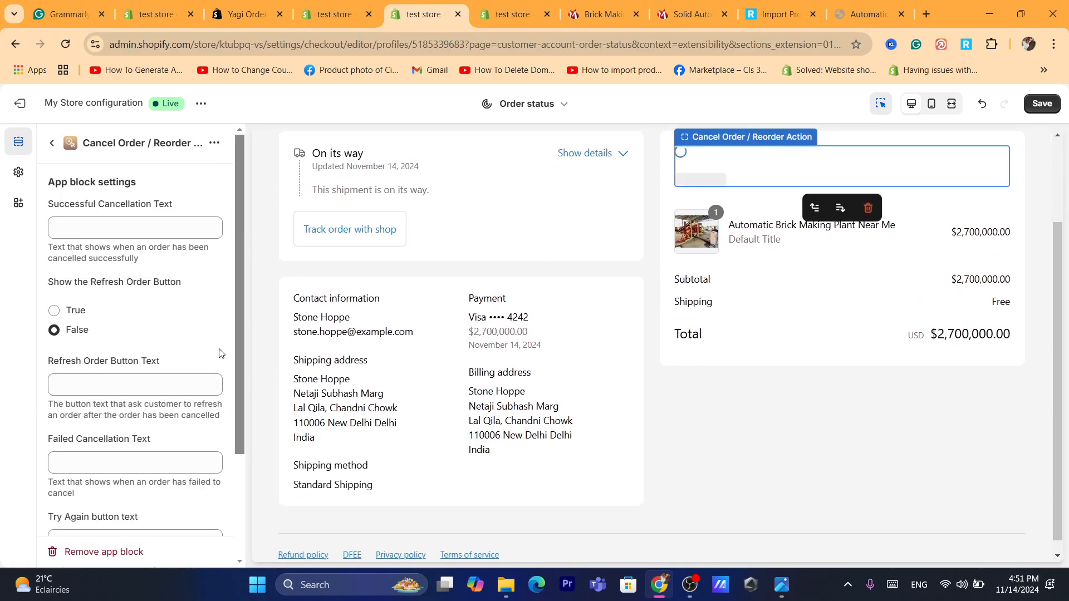
Step: Set the app block's Successful Cancellation Text to "your order has been canceled"
left_click(94, 221)
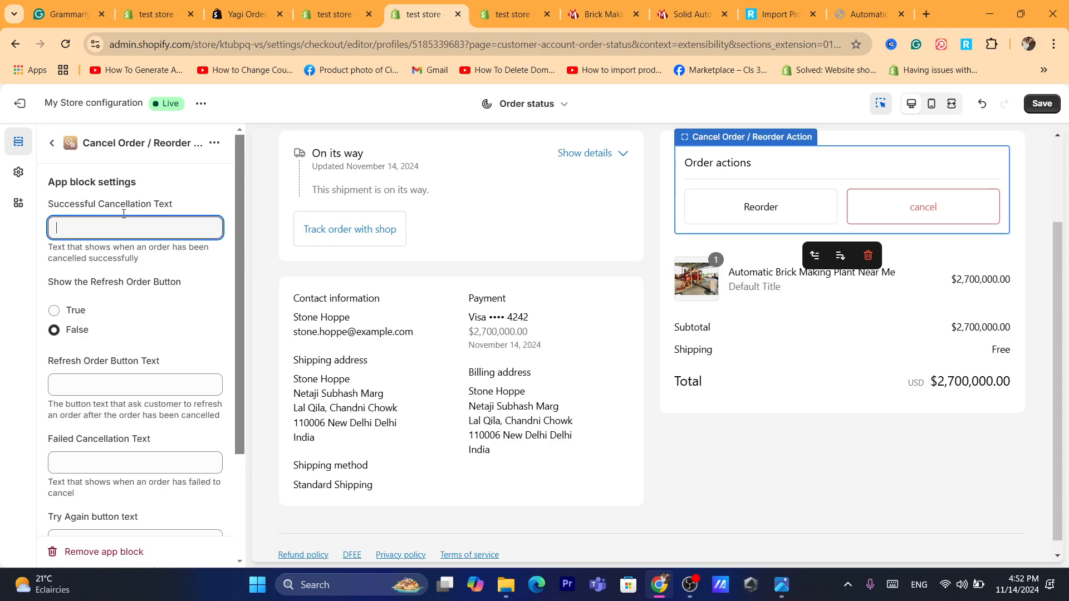
triple_click(66, 201)
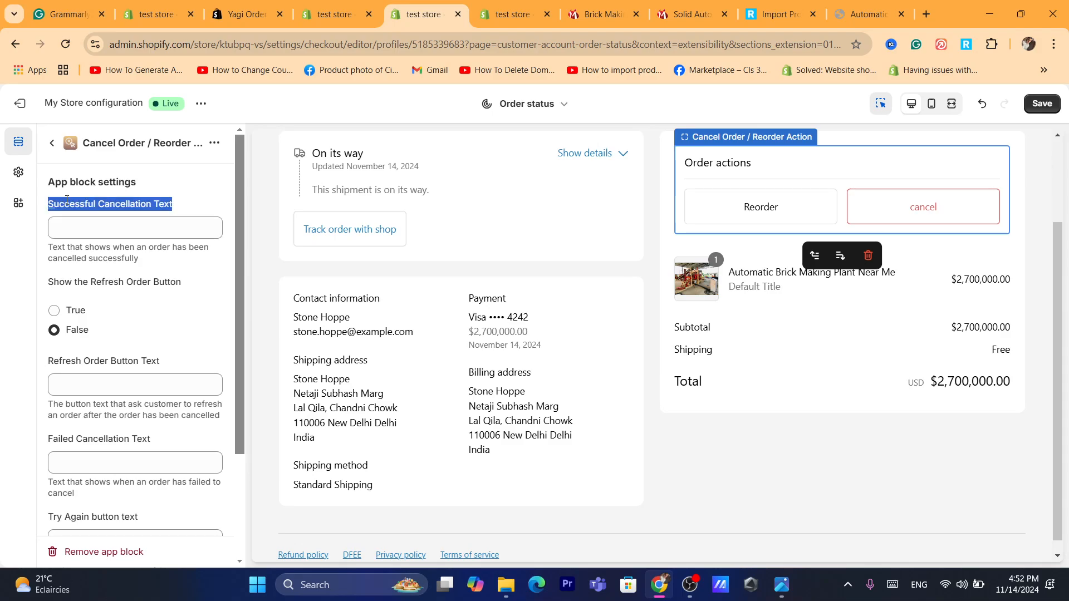
left_click(124, 221)
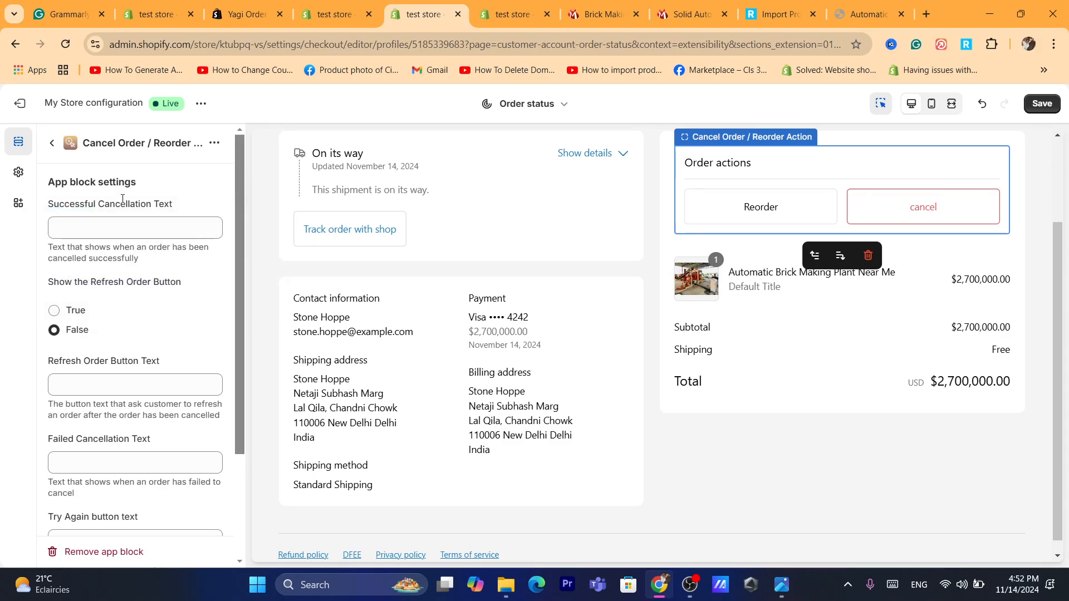
left_click(95, 225)
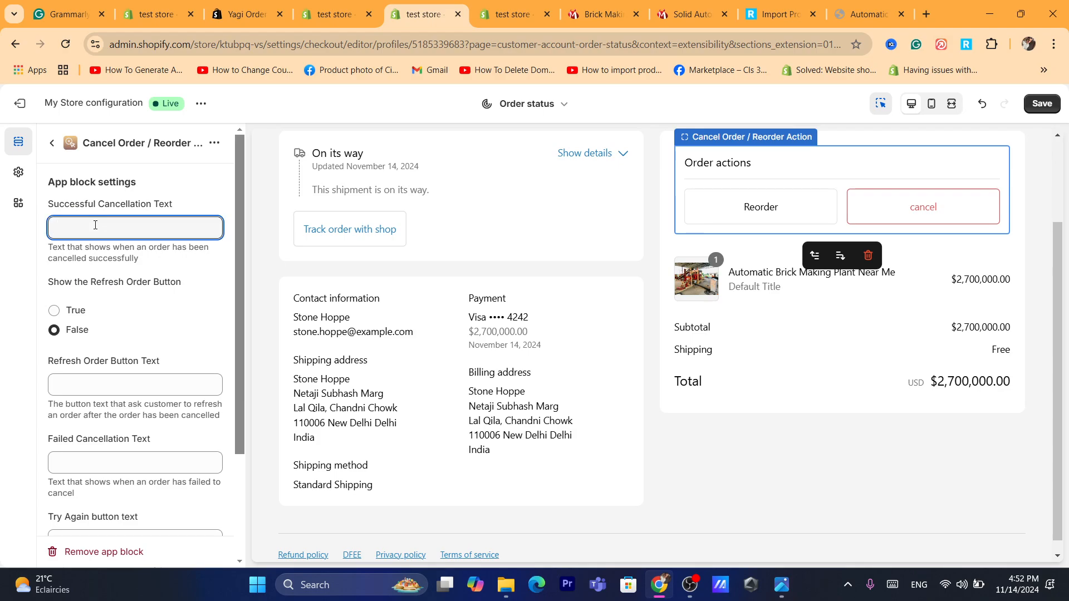
type("your order")
key("ctrl+shift+Left")
key("Right")
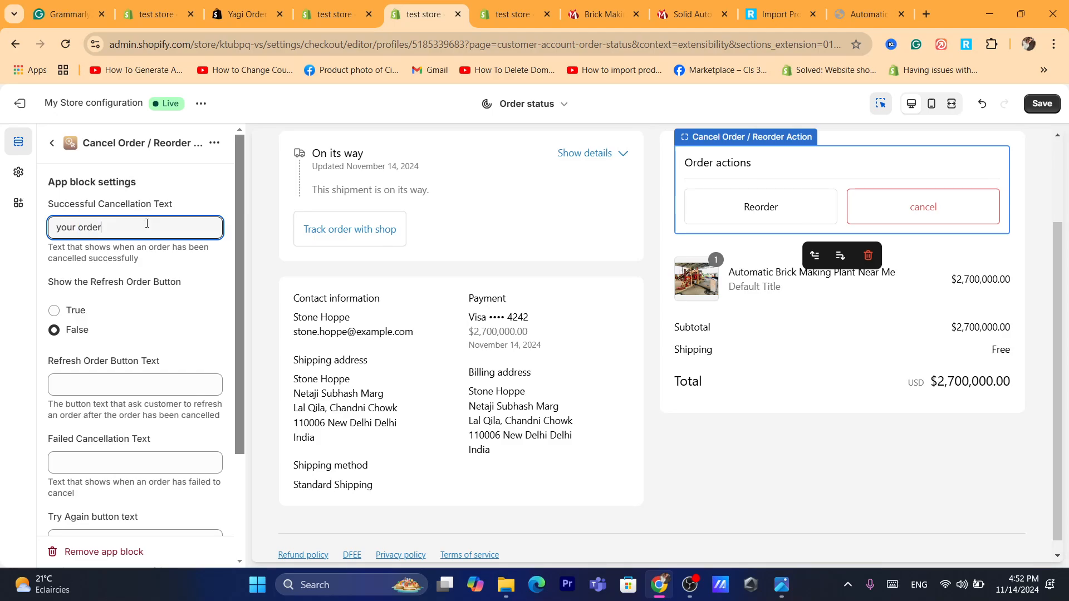
type("has been canceled")
Step: Review the app block's Refresh Order Button Text, Failed Cancellation Text and Try Again button text settings and their descriptions
left_click(91, 383)
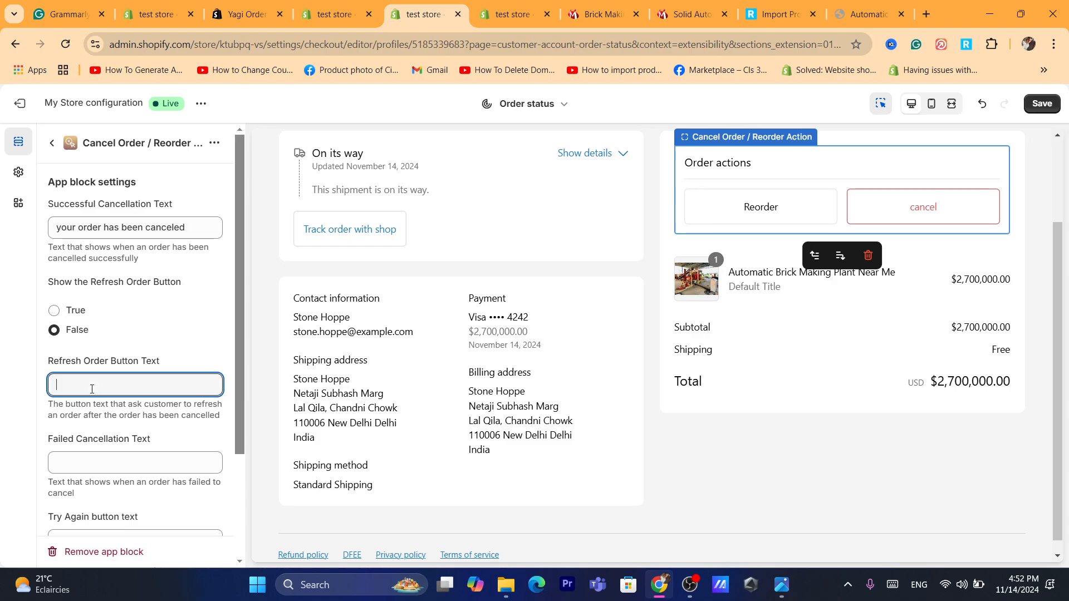
left_click(232, 353)
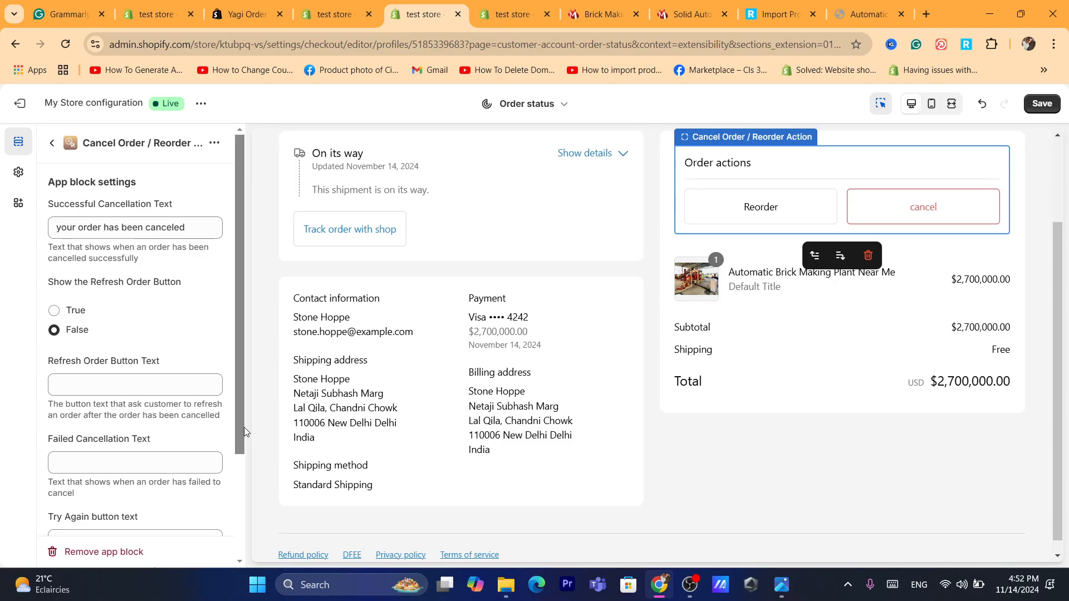
scroll(244, 426, "down", 1)
left_click(110, 428)
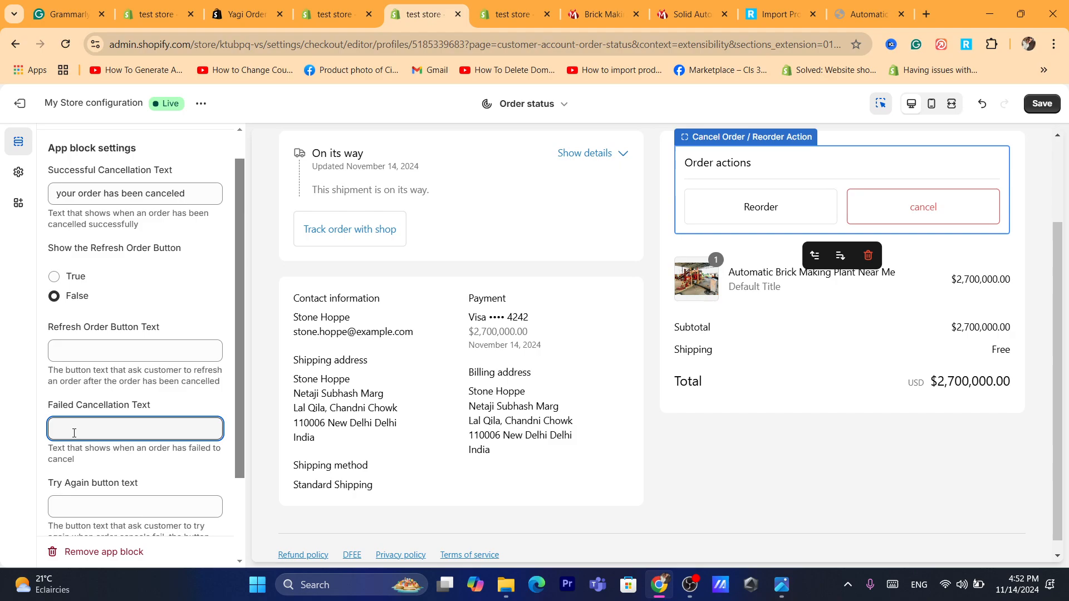
left_click(235, 392)
scroll(239, 421, "down", 3)
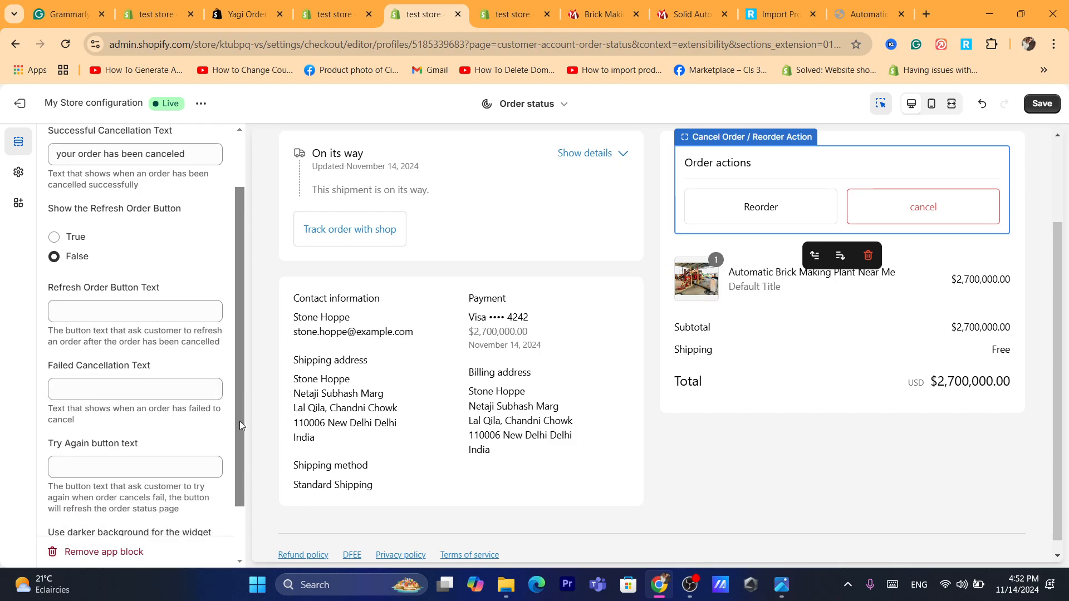
left_click(115, 402)
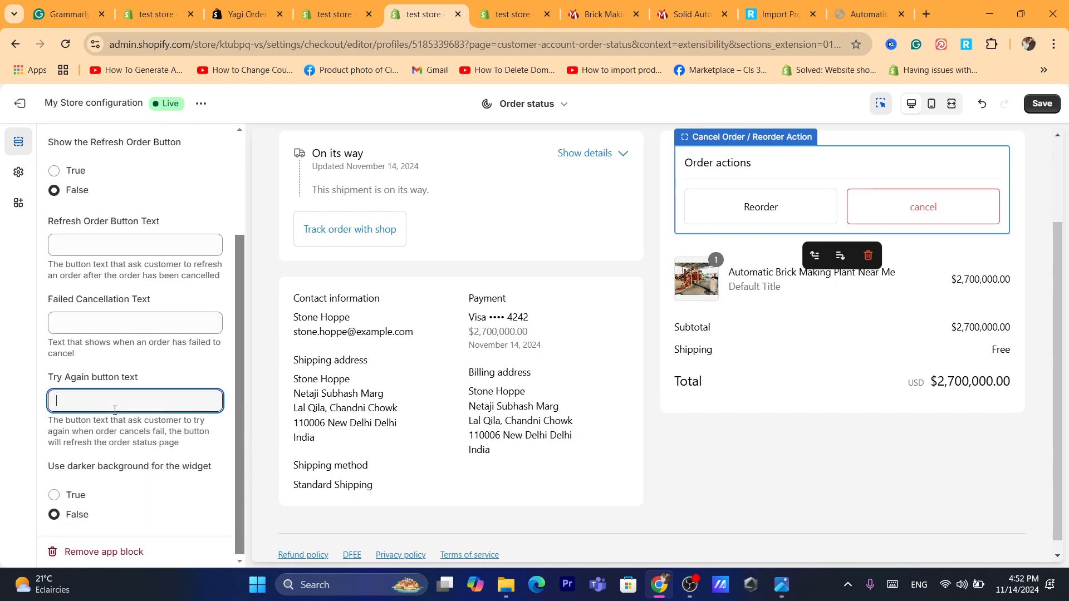
left_click_drag(73, 418, 203, 436)
left_click(203, 437)
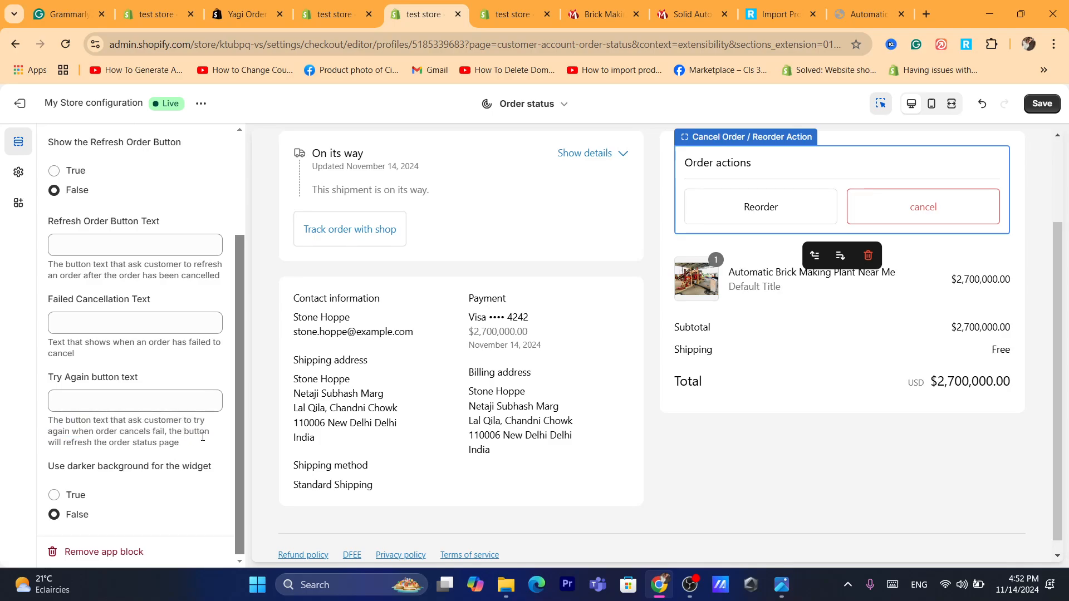
left_click_drag(126, 426, 163, 440)
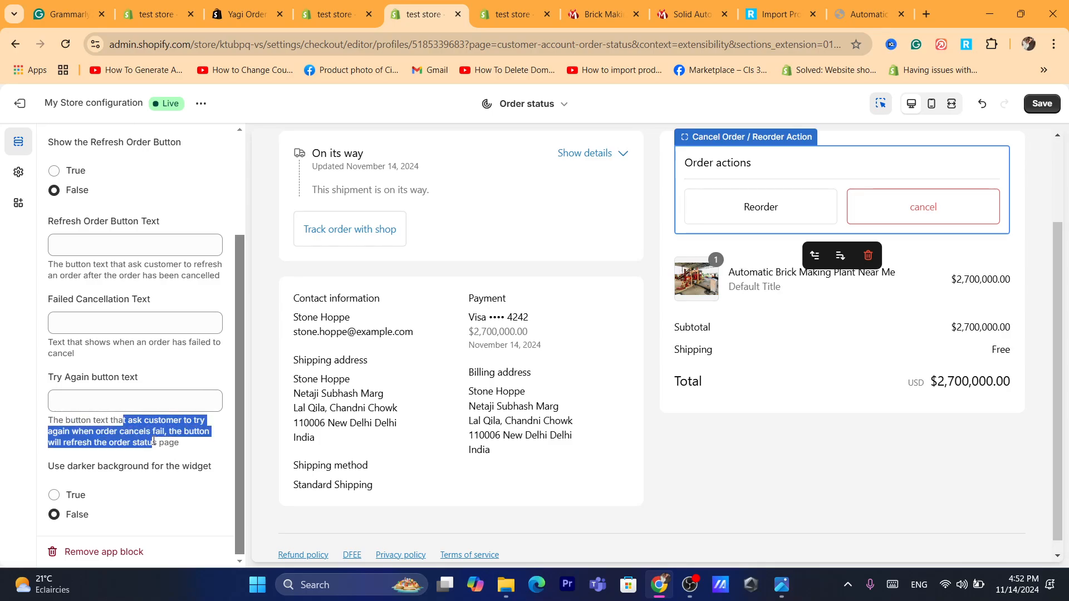
left_click(163, 439)
left_click(103, 403)
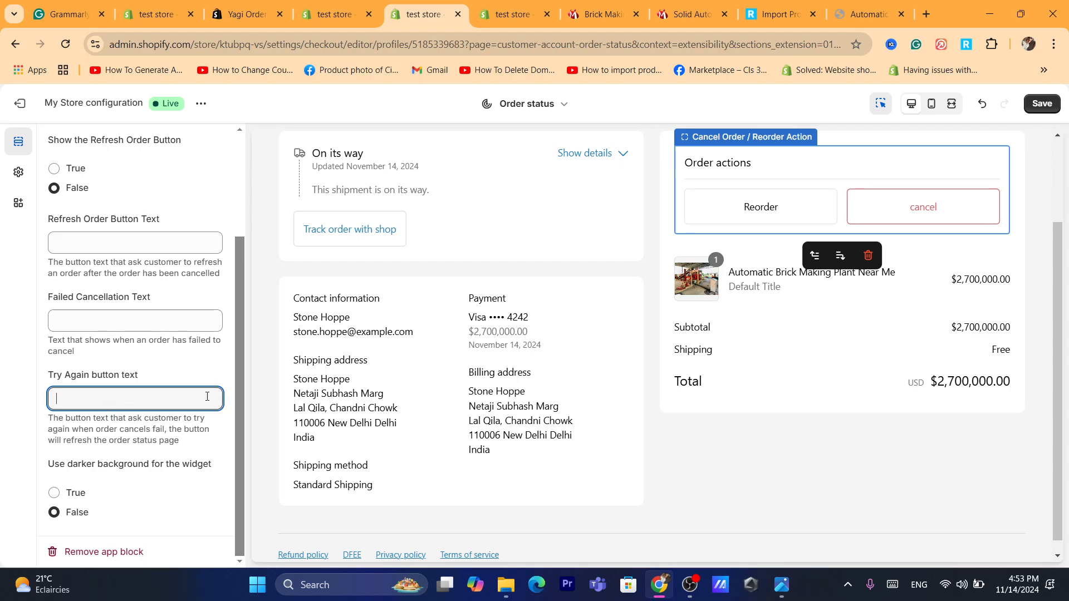
Step: Save the Order status page configuration with the added cancel and reorder block
left_click(243, 402)
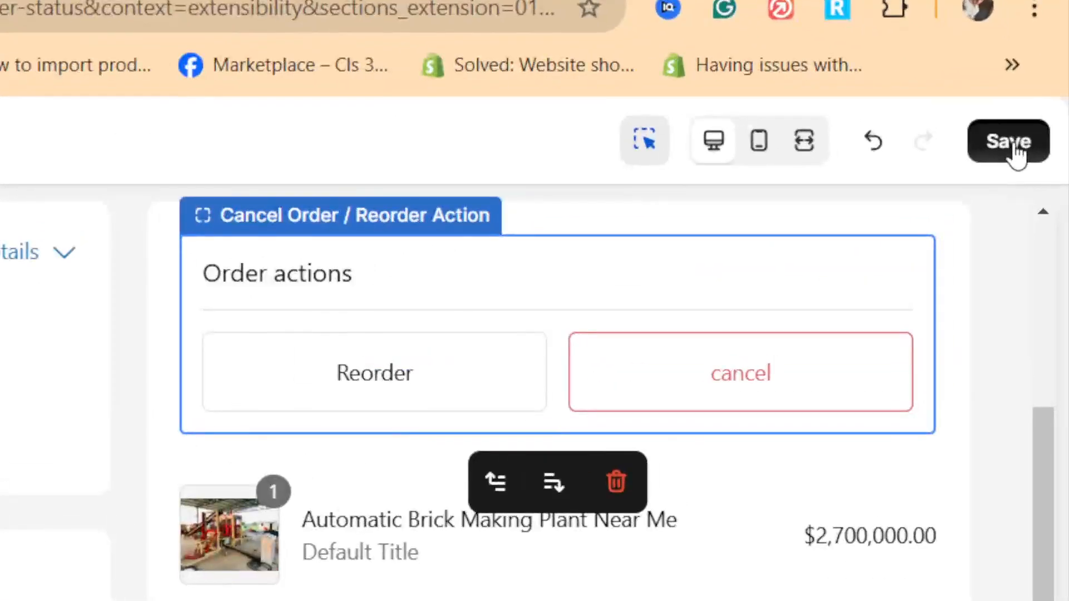
left_click(1043, 104)
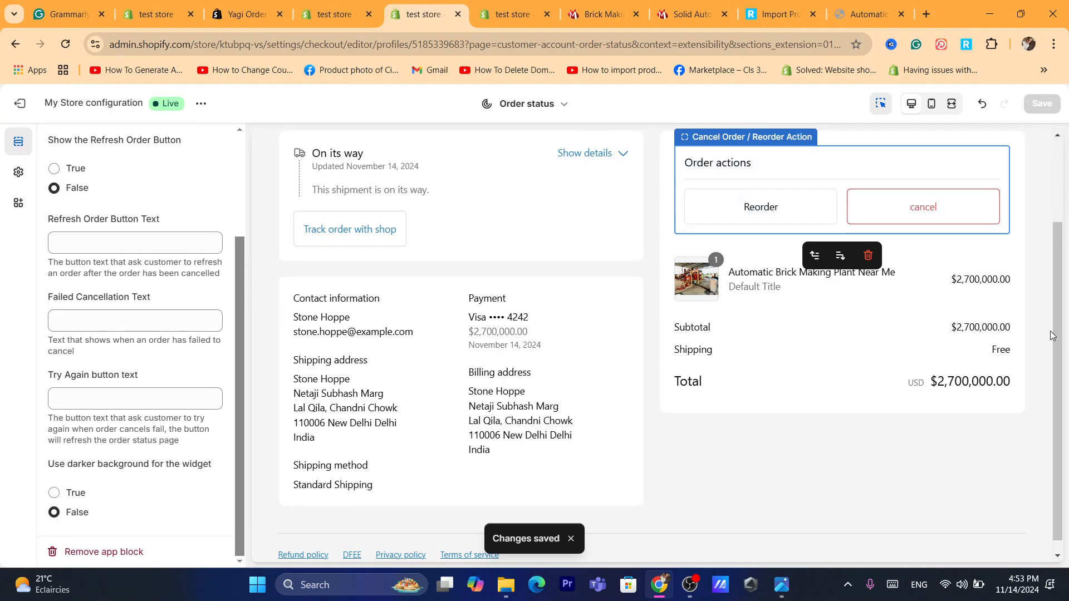
scroll(1059, 340, "up", 2)
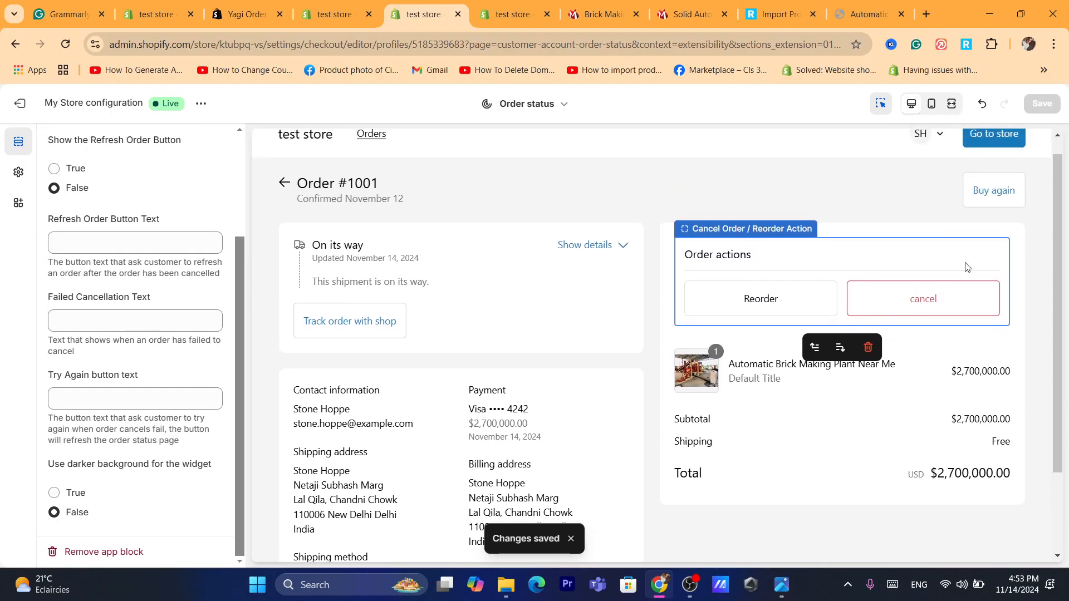
left_click(473, 55)
type("s")
left_click(441, 440)
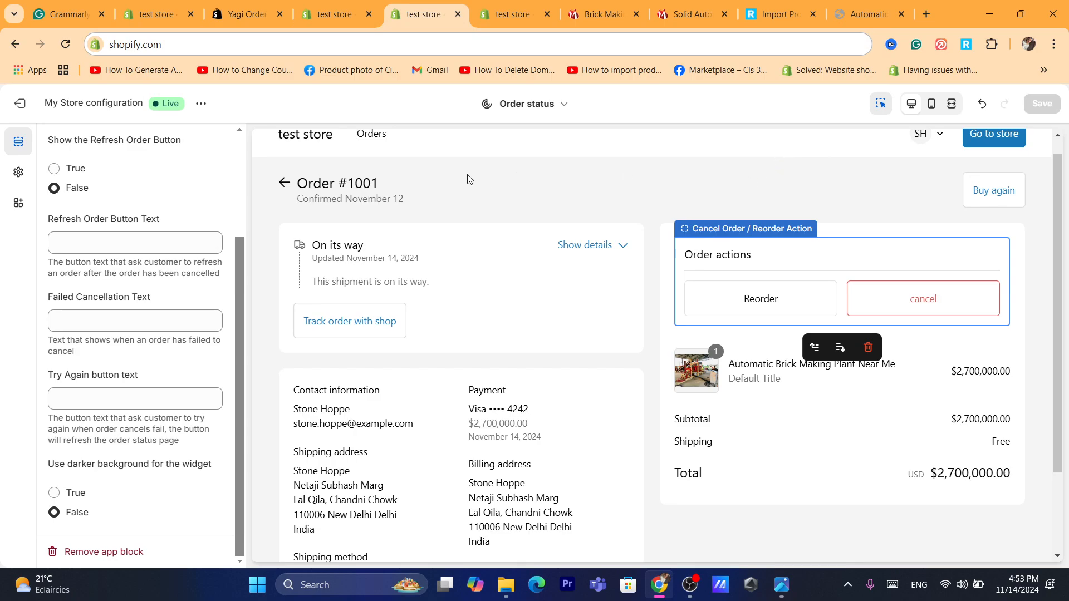
triple_click(374, 181)
triple_click(368, 199)
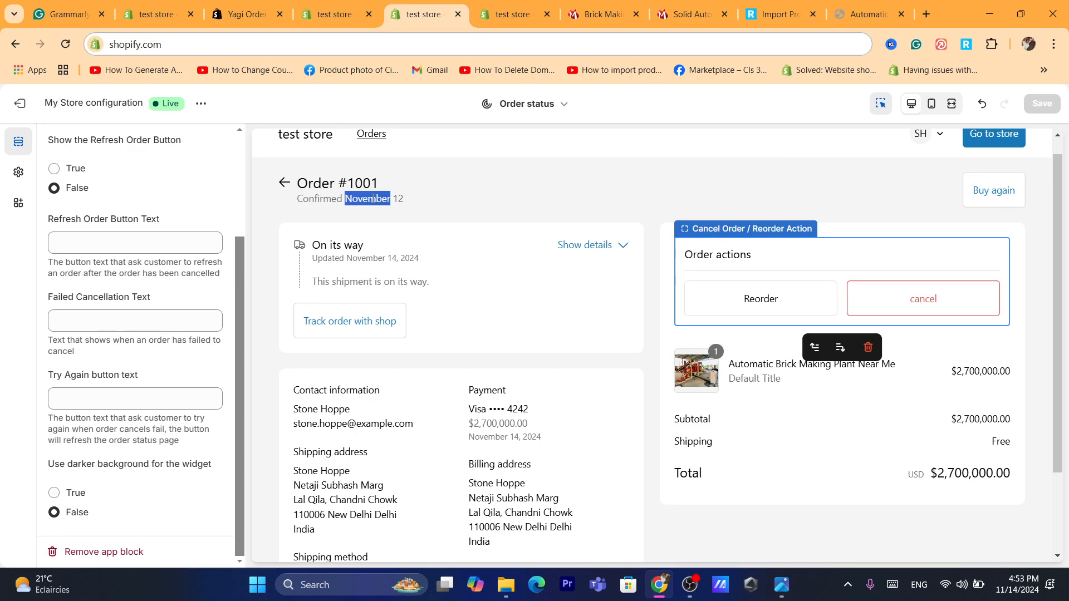
left_click(680, 183)
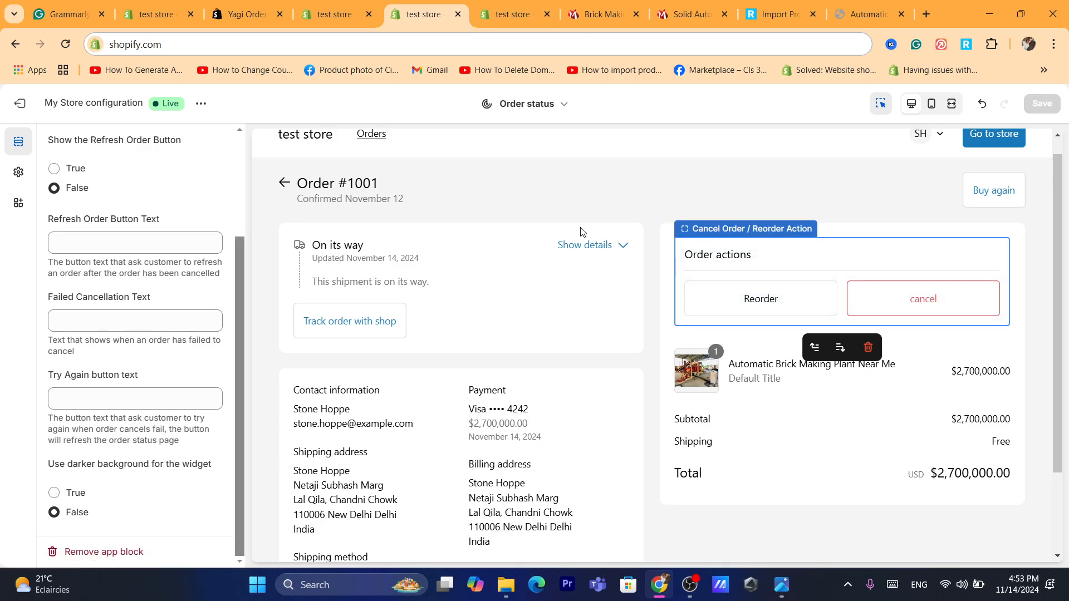
Step: Return to the Yagi Order Cancellable Installation page and review its Order status / Thank you page Checkout Extensibility widget instructions
left_click(315, 4)
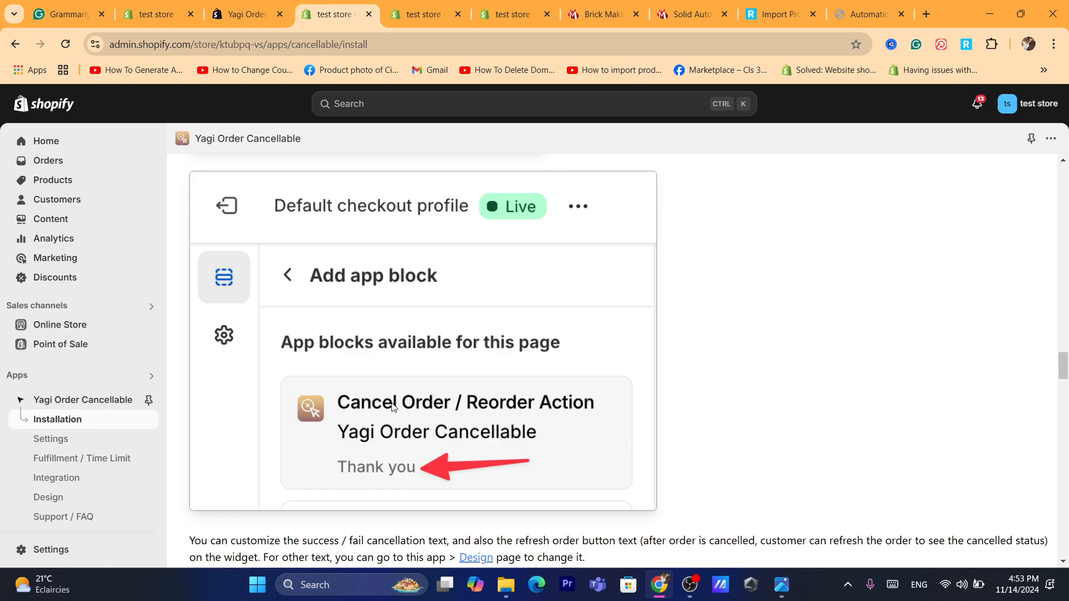
left_click(66, 419)
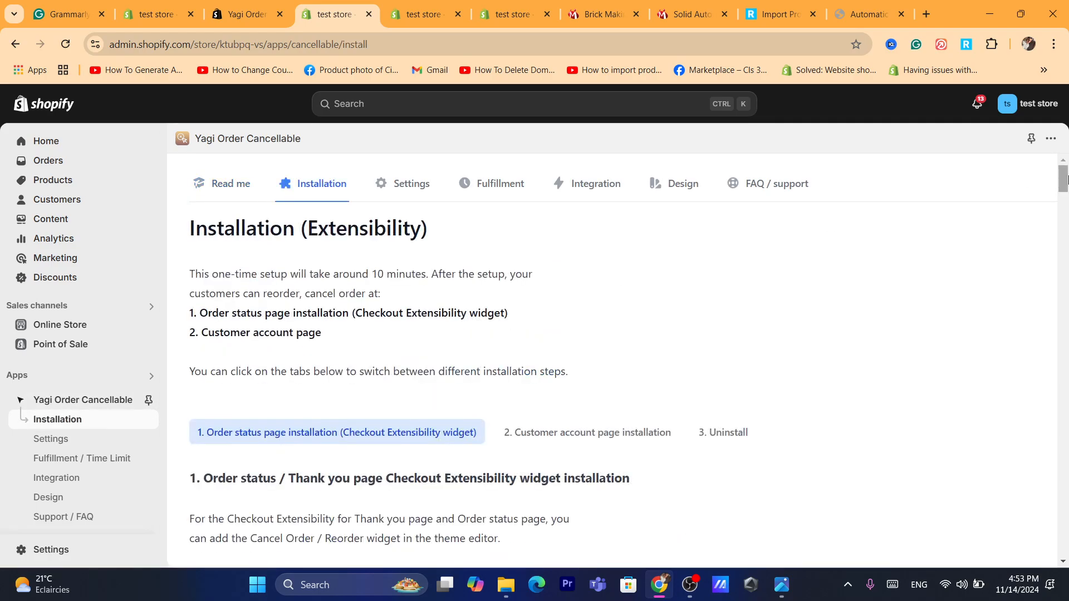
scroll(1063, 187, "down", 1)
scroll(1063, 187, "down", 1)
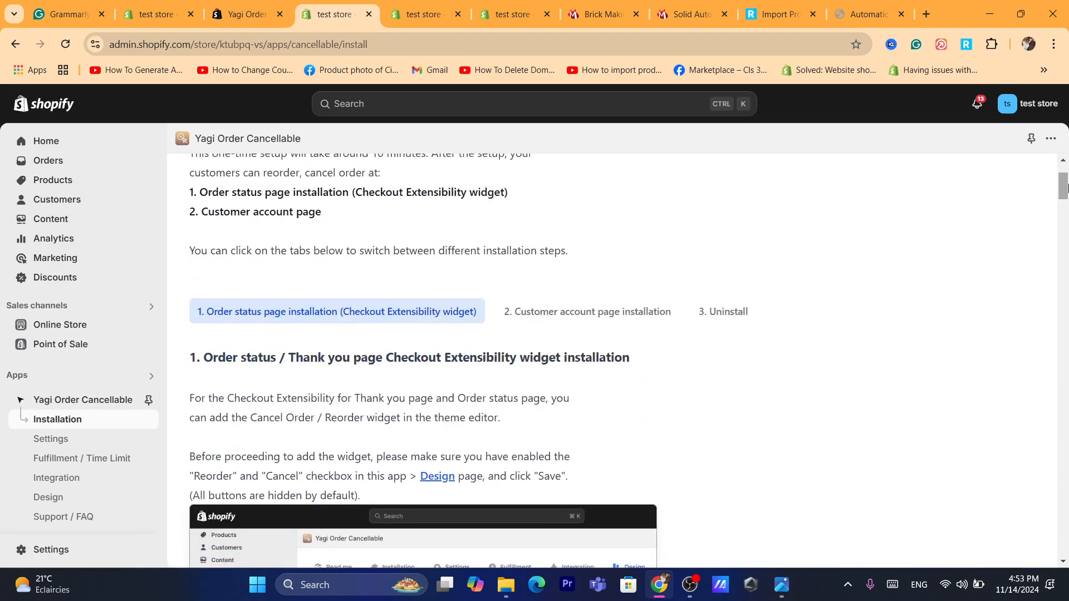
triple_click(357, 361)
left_click(359, 44)
type("s")
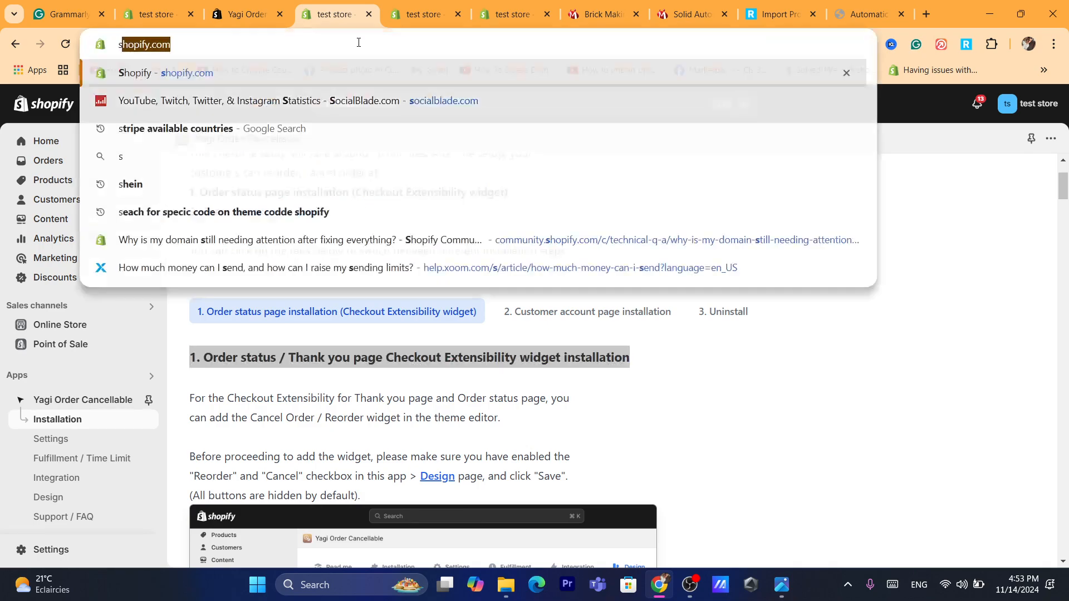
left_click(398, 429)
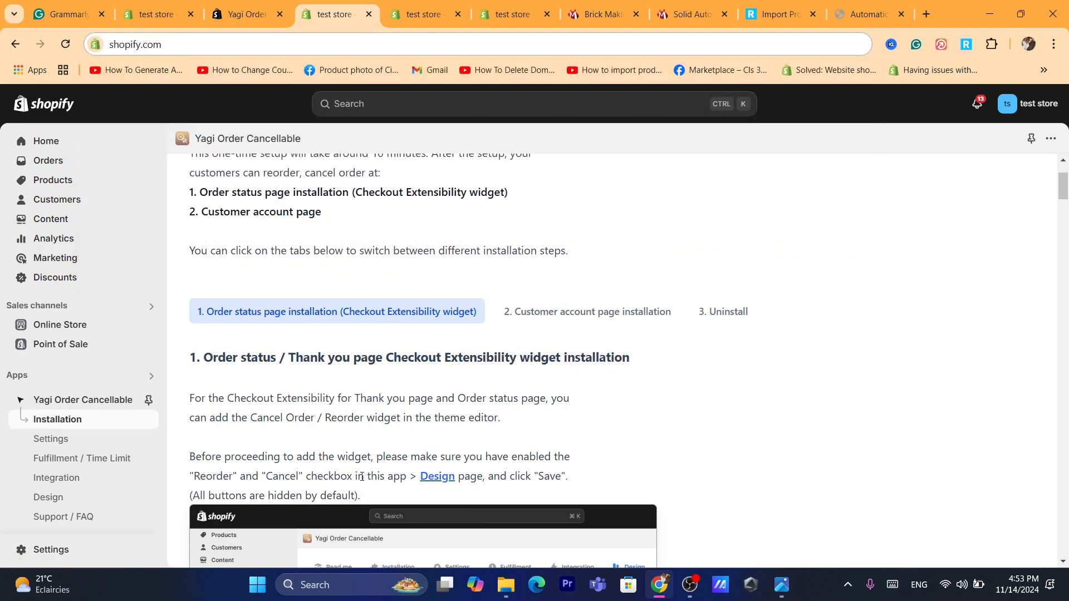
triple_click(381, 392)
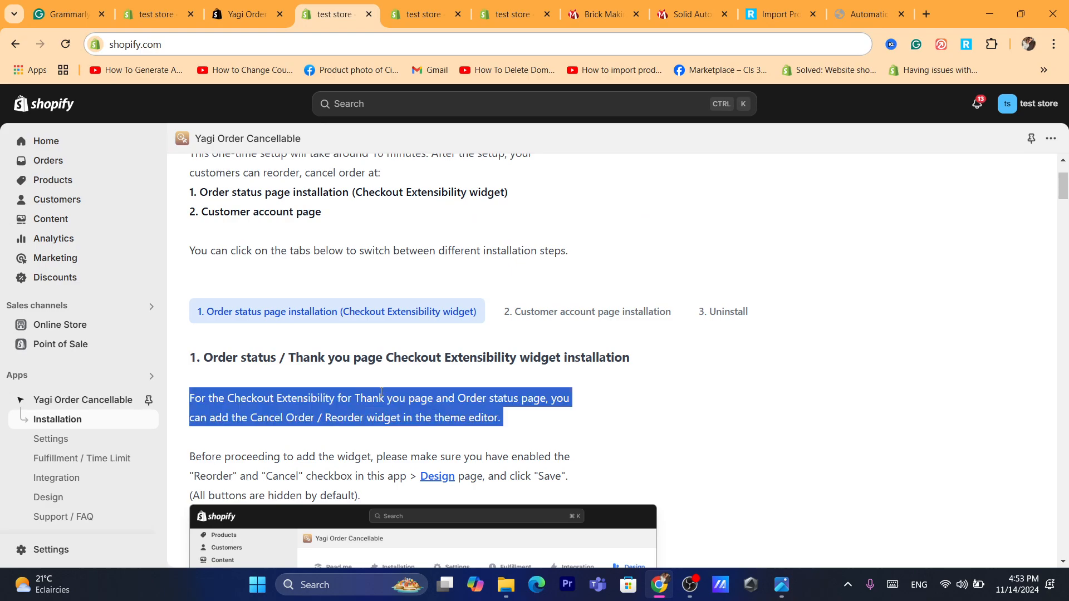